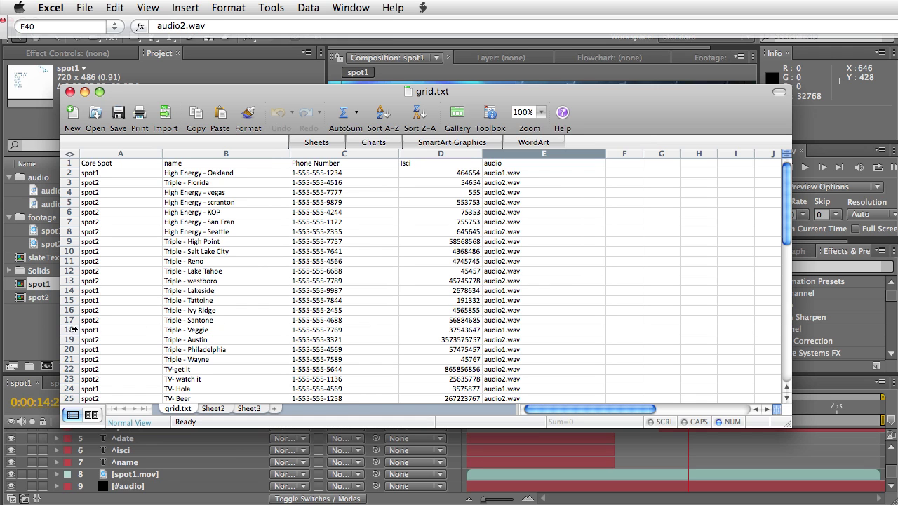
Compare grid.txt's spot, name, phone, Isci and audio columns in Excel against the After Effects project
click(25, 330)
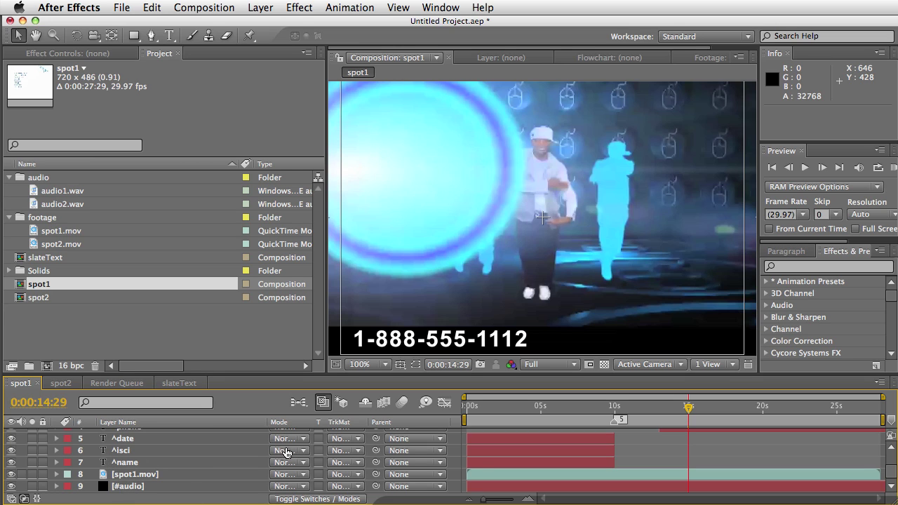
key(super+Tab)
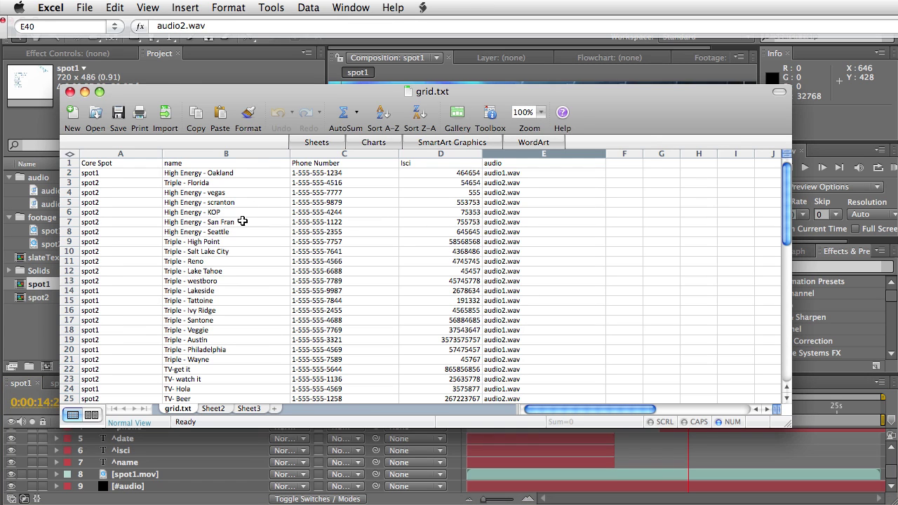
drag(424, 95, 427, 93)
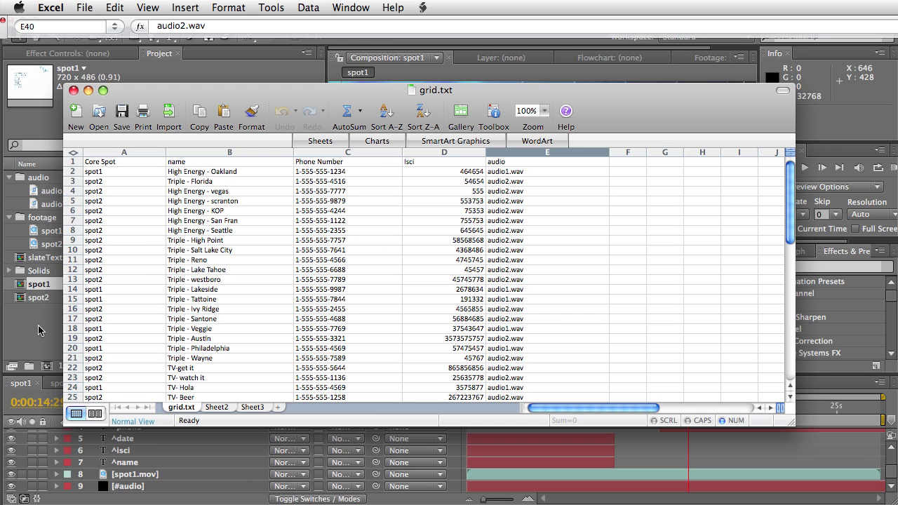
Open spot1, enlarge the Timeline and jump to the slate at 3:18
click(47, 342)
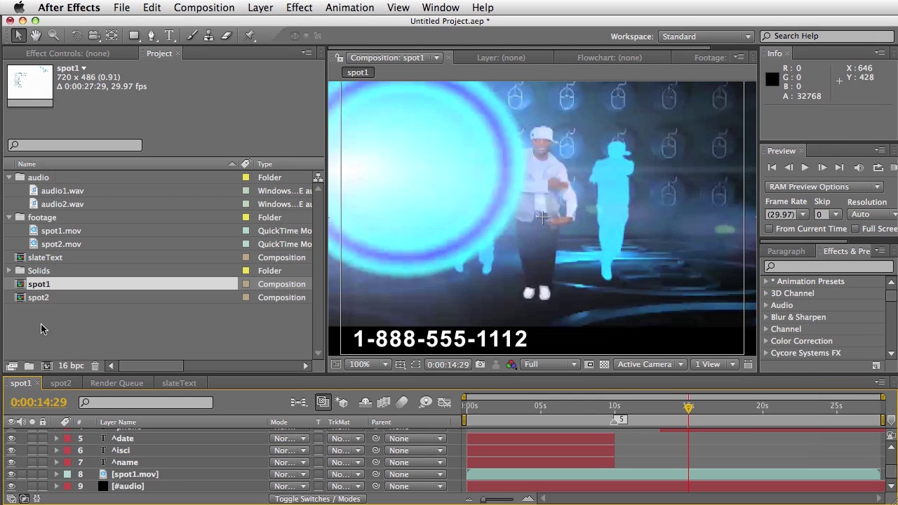
double_click(35, 286)
drag(251, 380, 253, 255)
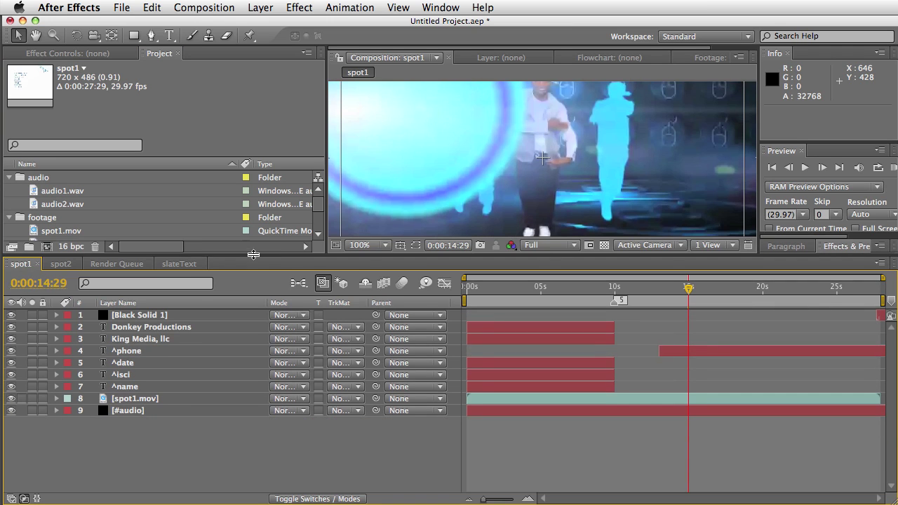
click(130, 353)
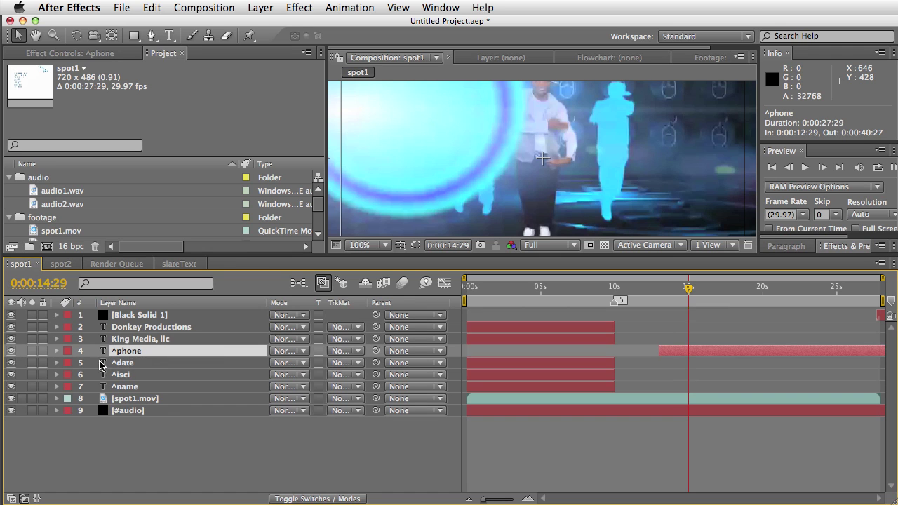
drag(545, 289, 518, 293)
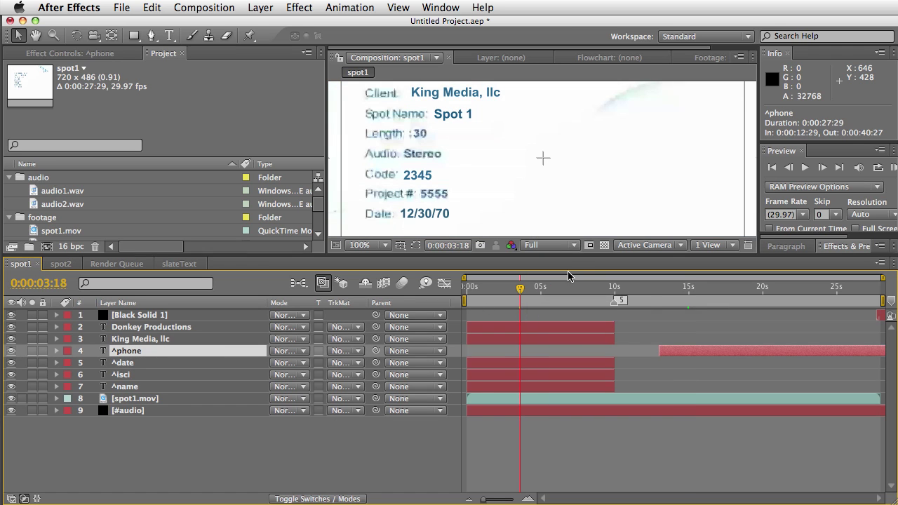
drag(568, 254, 569, 339)
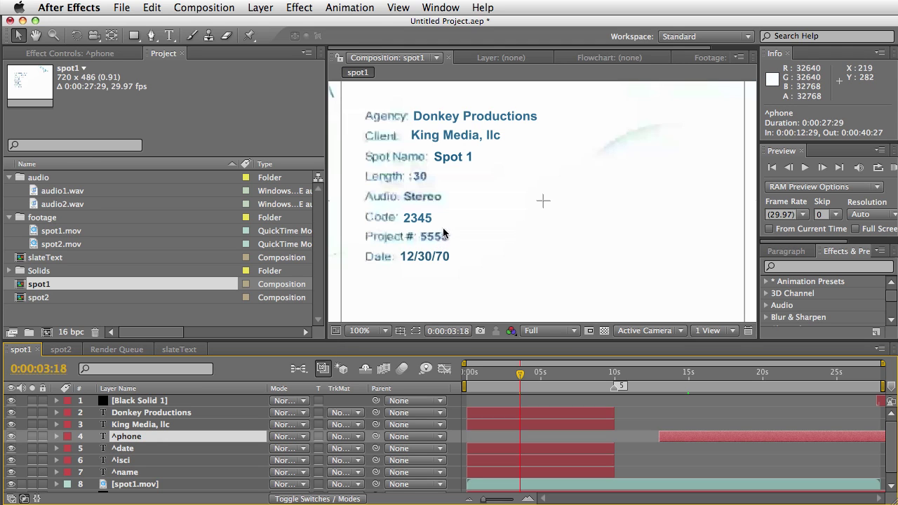
Inspect the ^date, ^isci and ^name layers, nudging the 2345 isci text on the slate
click(115, 451)
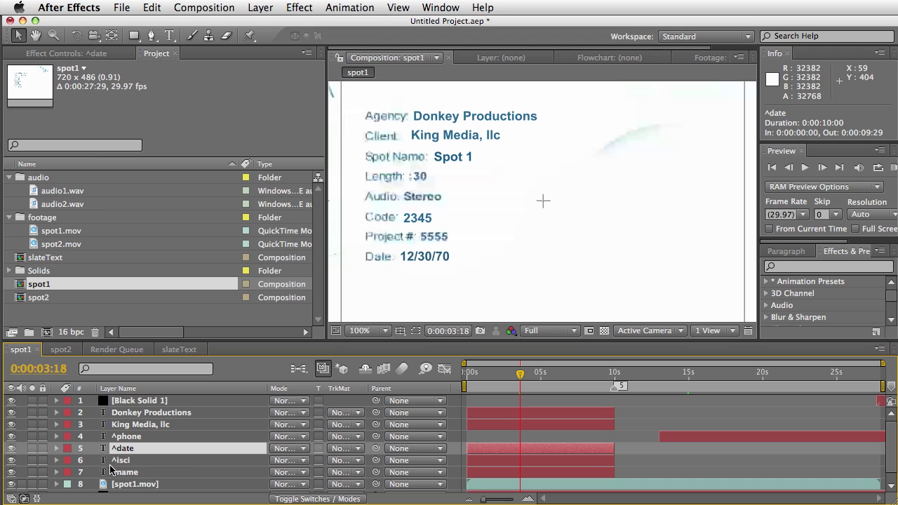
click(421, 223)
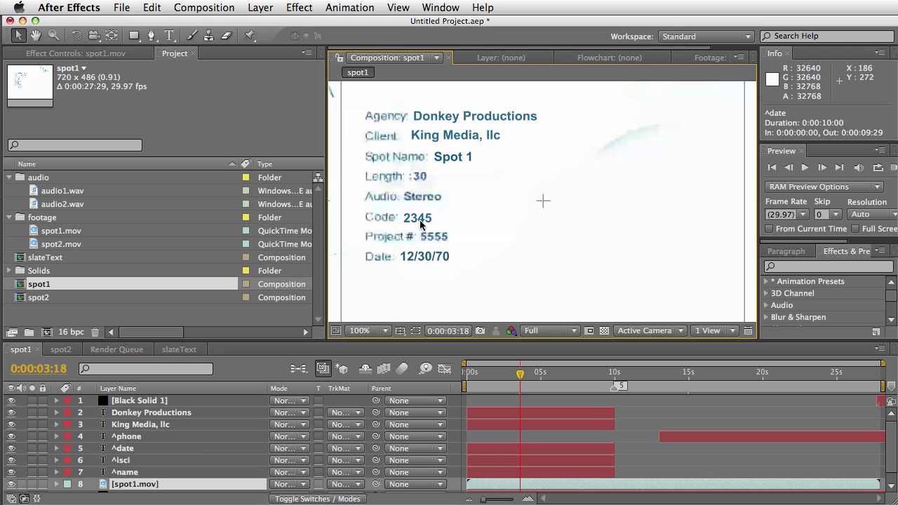
click(165, 460)
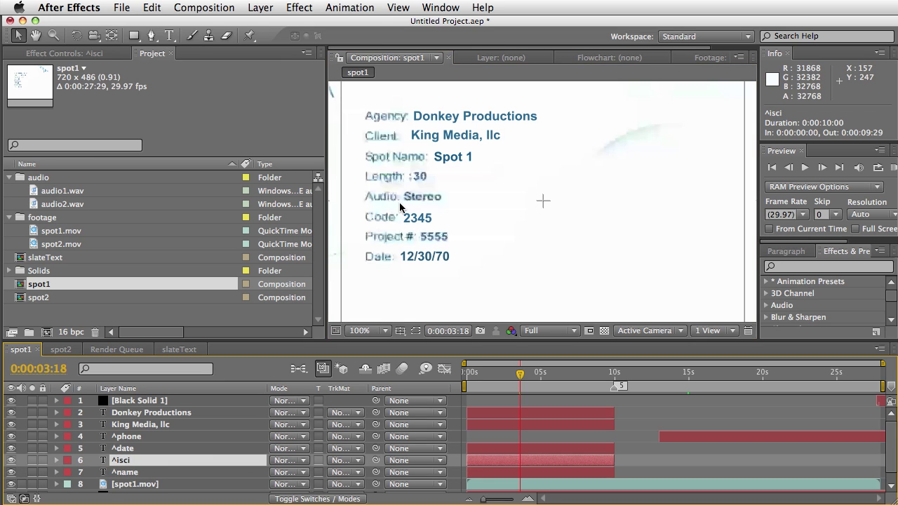
mouse_move(410, 216)
mouse_down()
mouse_move(472, 214)
mouse_move(458, 225)
mouse_move(426, 223)
mouse_up()
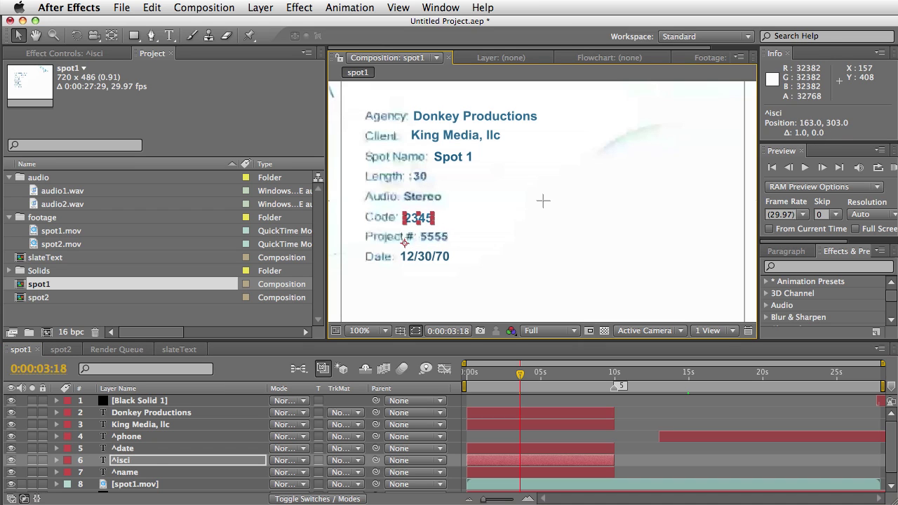
click(123, 472)
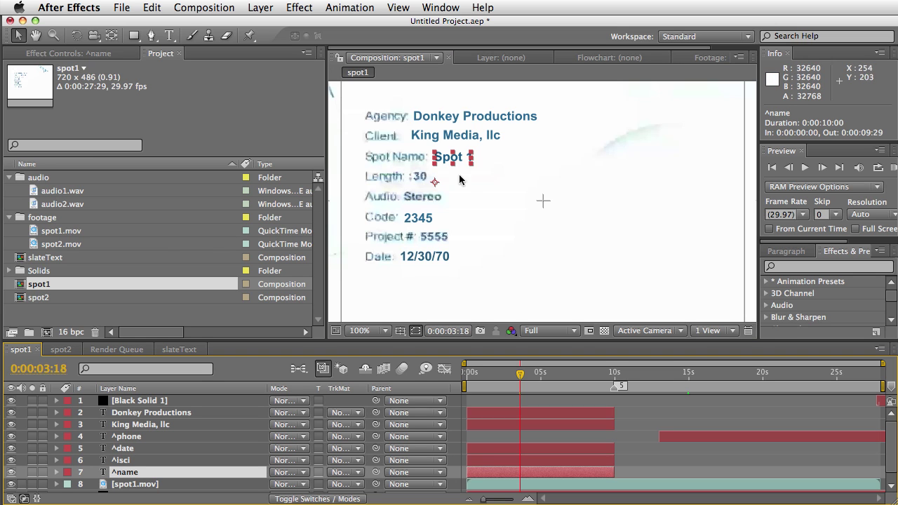
key(super+Tab)
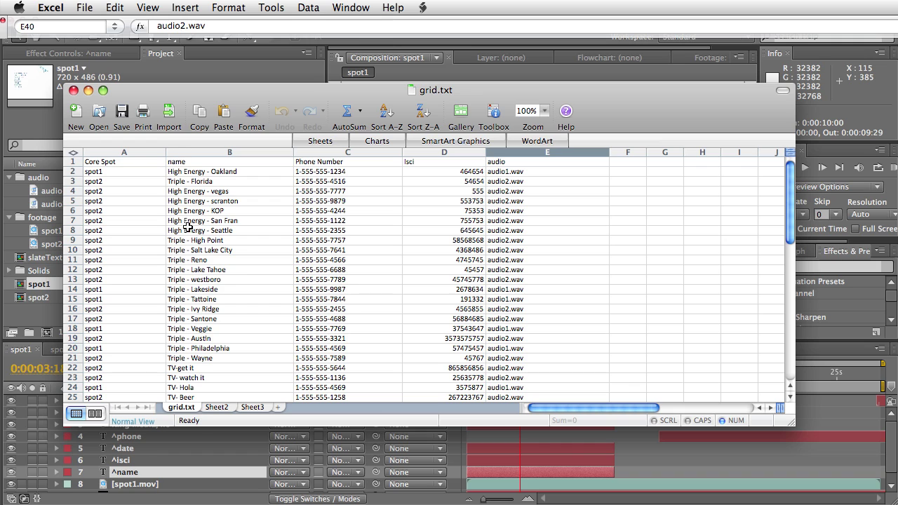
Compare cells B2 and C2 with spot1's ^name and ^phone layers at 16:06
click(176, 171)
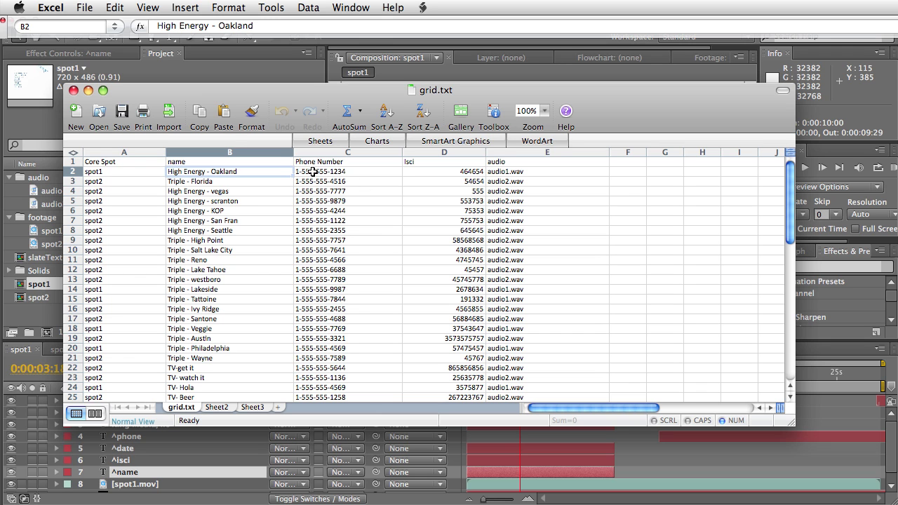
click(341, 172)
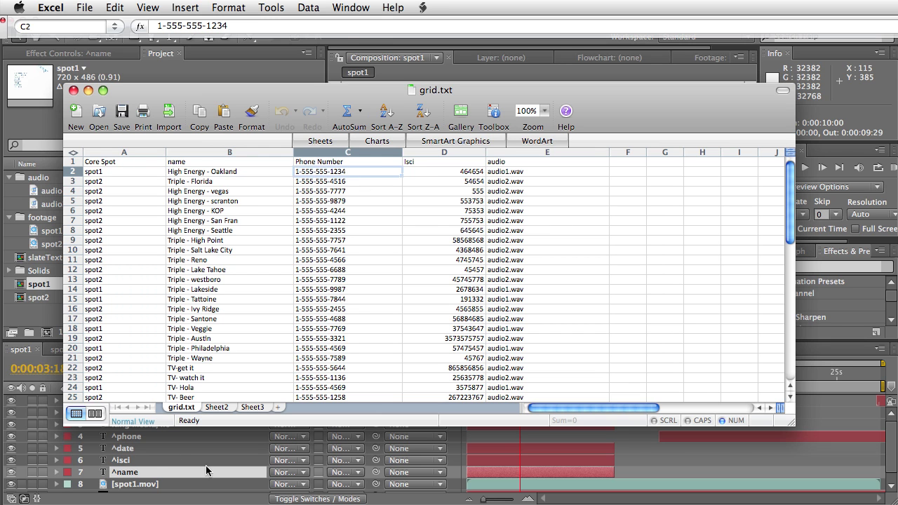
click(205, 466)
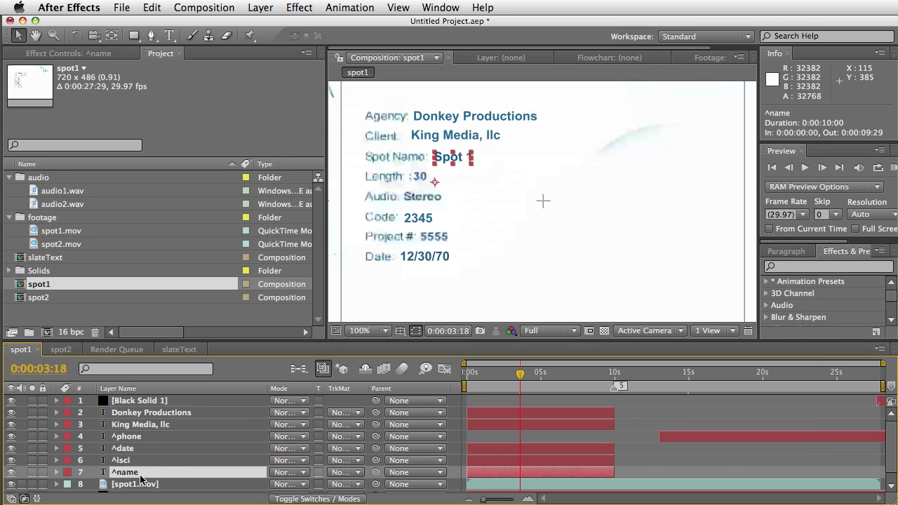
click(654, 378)
drag(654, 377, 706, 375)
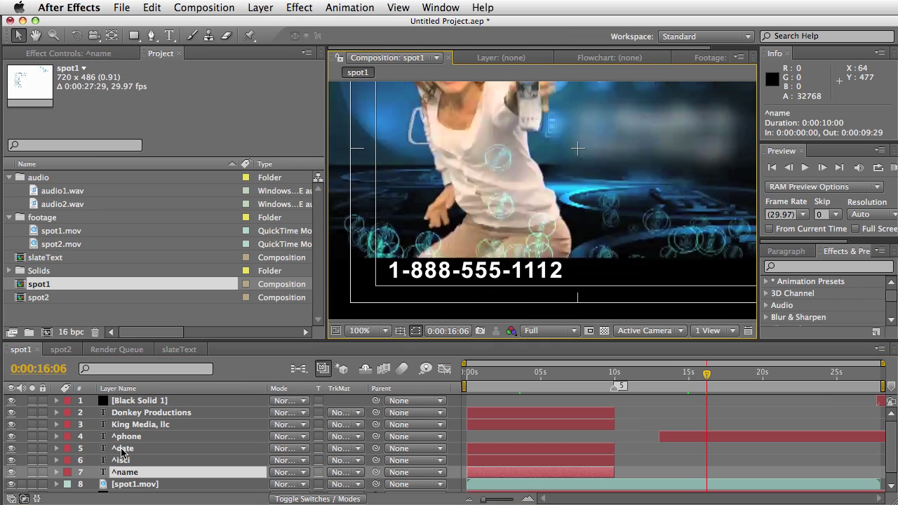
click(125, 438)
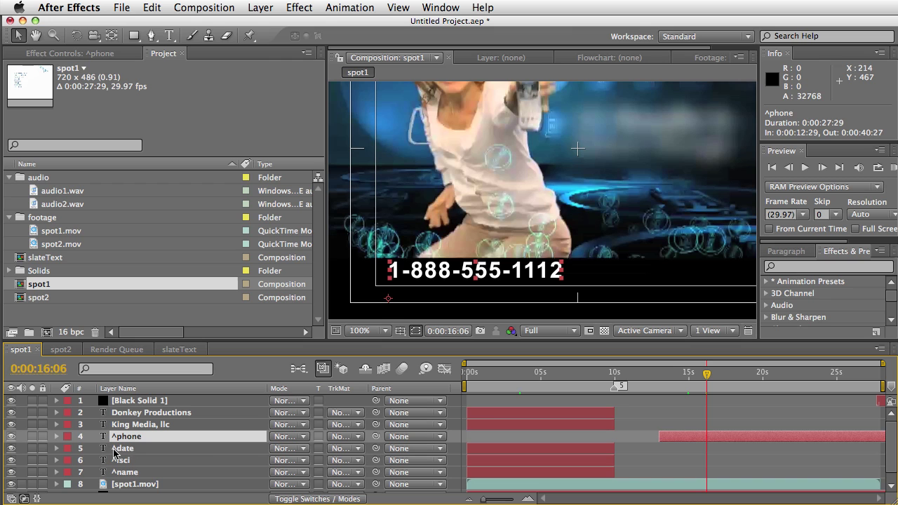
key(super+Tab)
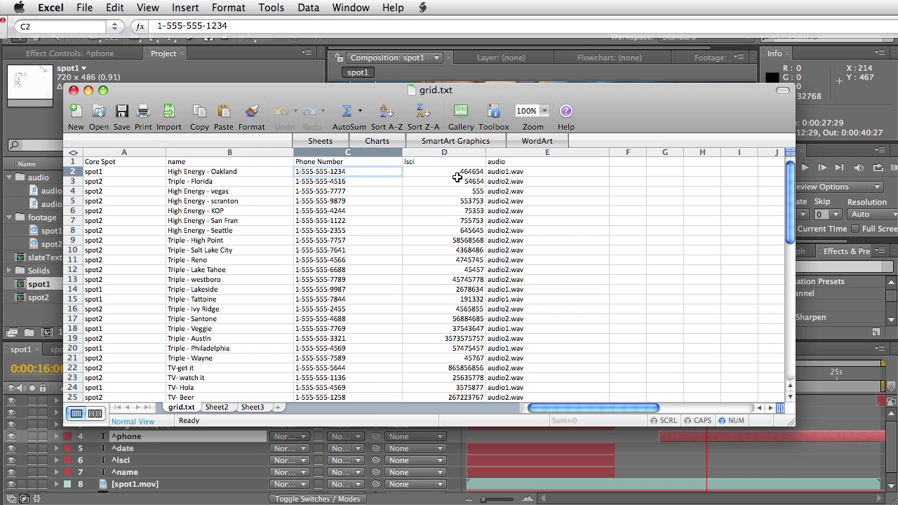
click(153, 447)
Select the [#audio] layer and compare it with cell E2's audio1.wav in grid.txt
scroll(137, 476, down, 1)
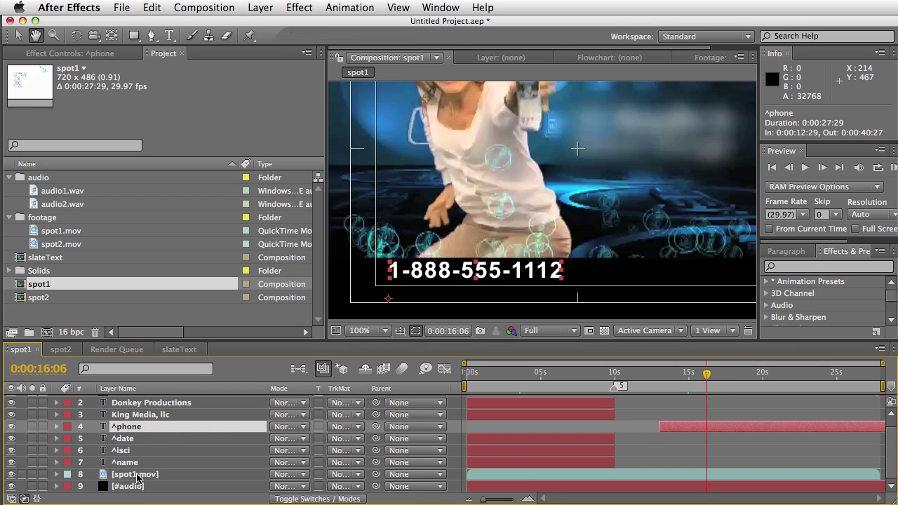
key(v)
click(112, 486)
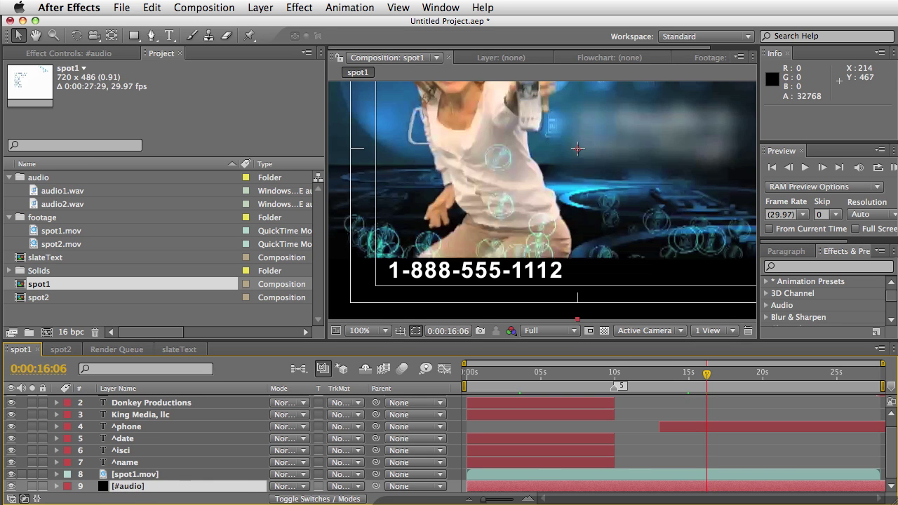
key(super+Tab)
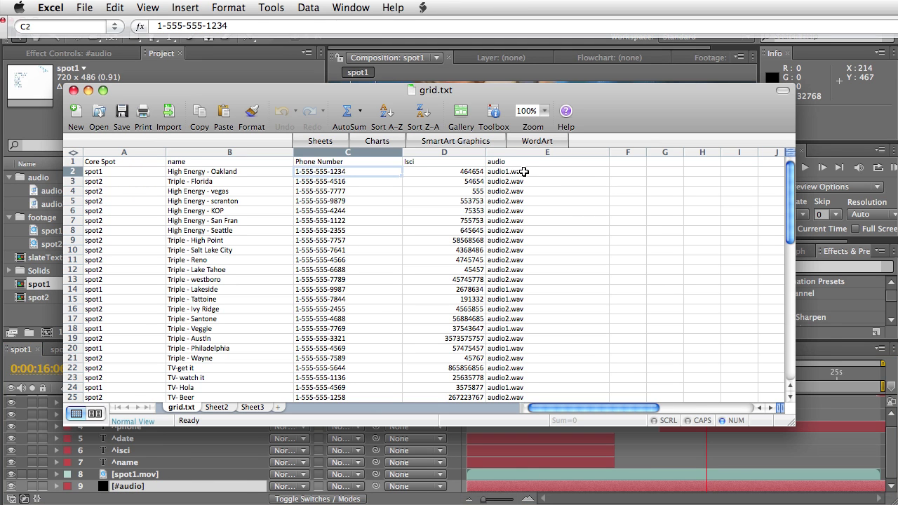
click(514, 171)
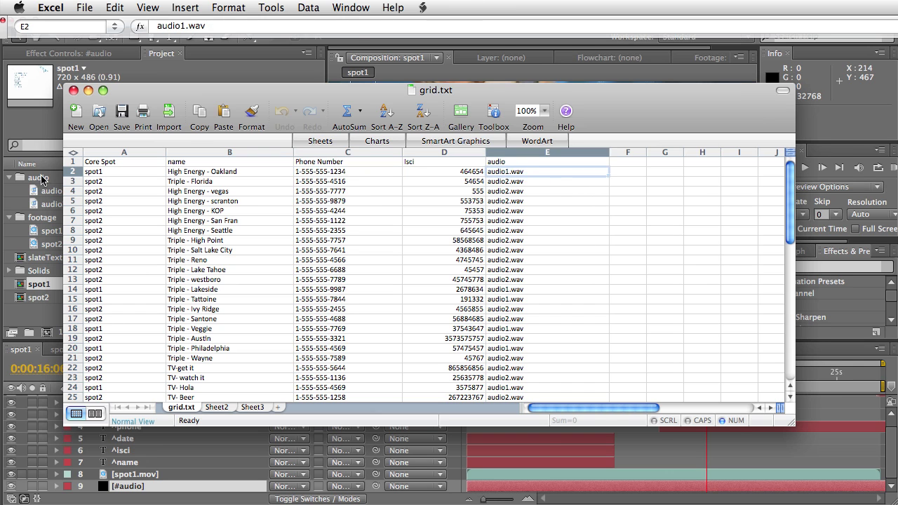
Locate audio1.wav in the Project panel's audio folder and open the Window menu
click(35, 134)
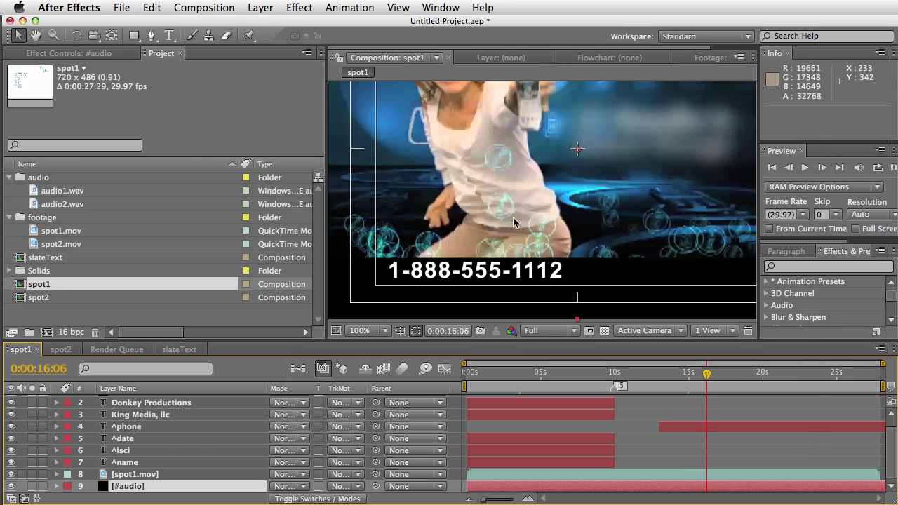
click(66, 193)
key(super+Tab)
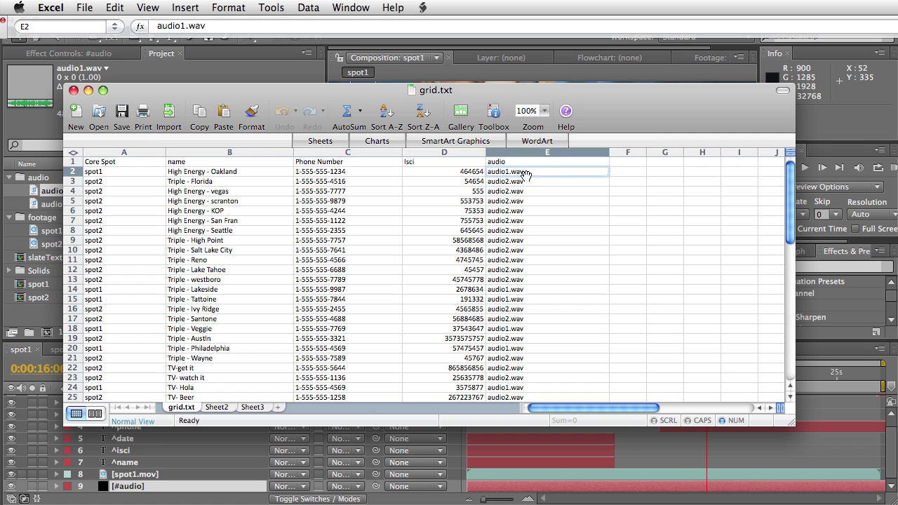
click(31, 127)
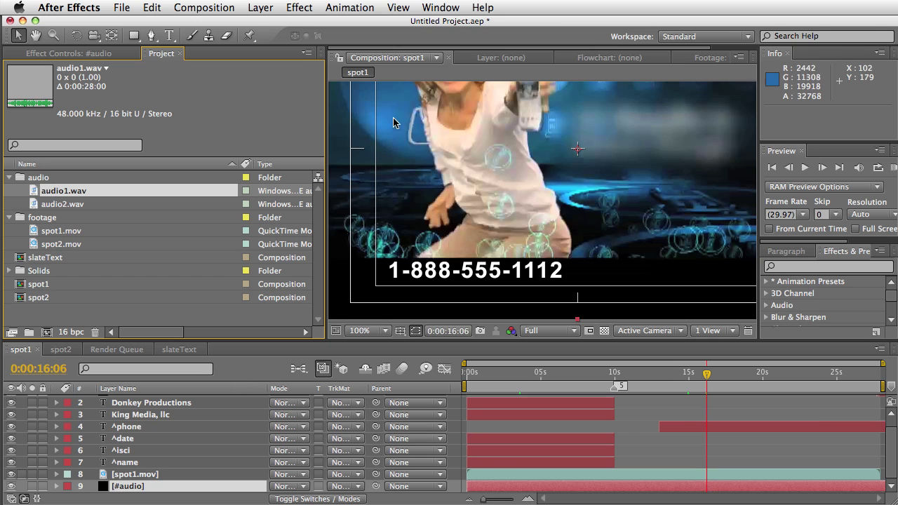
click(440, 7)
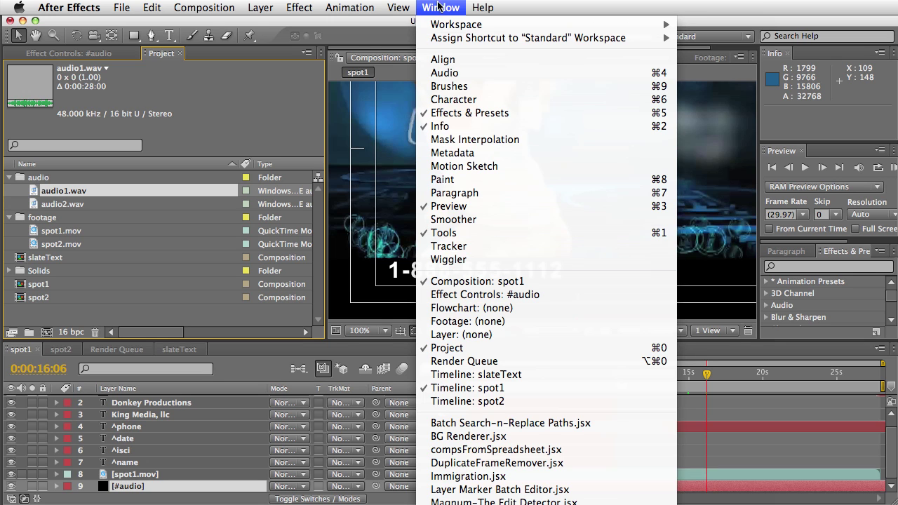
Dock the compsFromSpreadsheet panel and widen the spot1 viewer showing the ^phone text
click(494, 452)
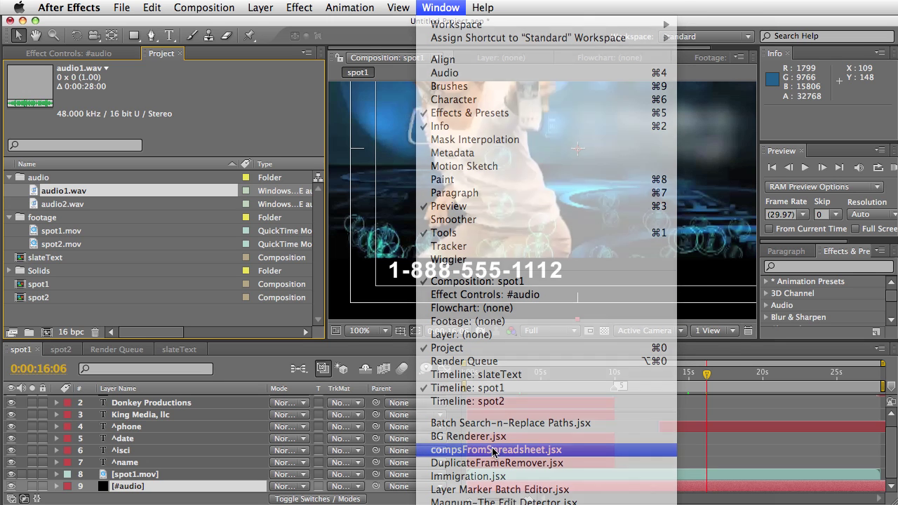
drag(77, 85, 739, 90)
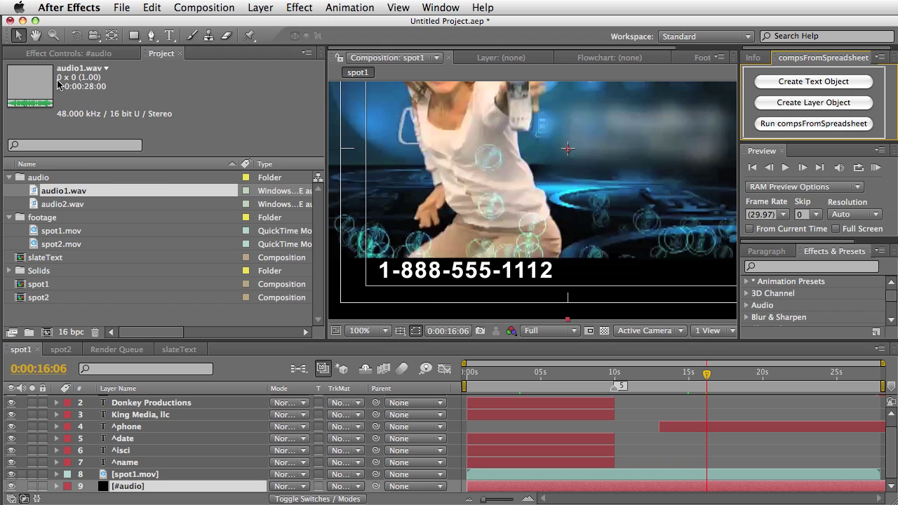
click(122, 7)
mouse_move(175, 400)
click(129, 429)
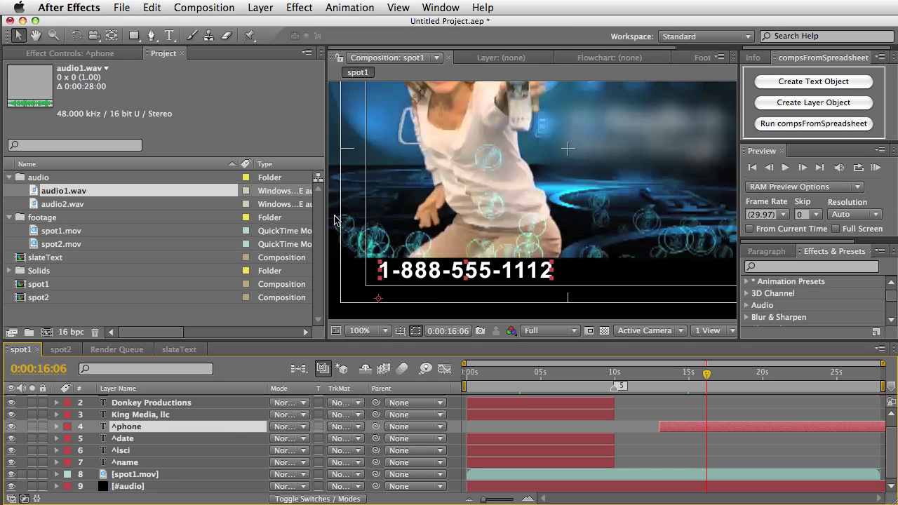
drag(324, 219, 218, 217)
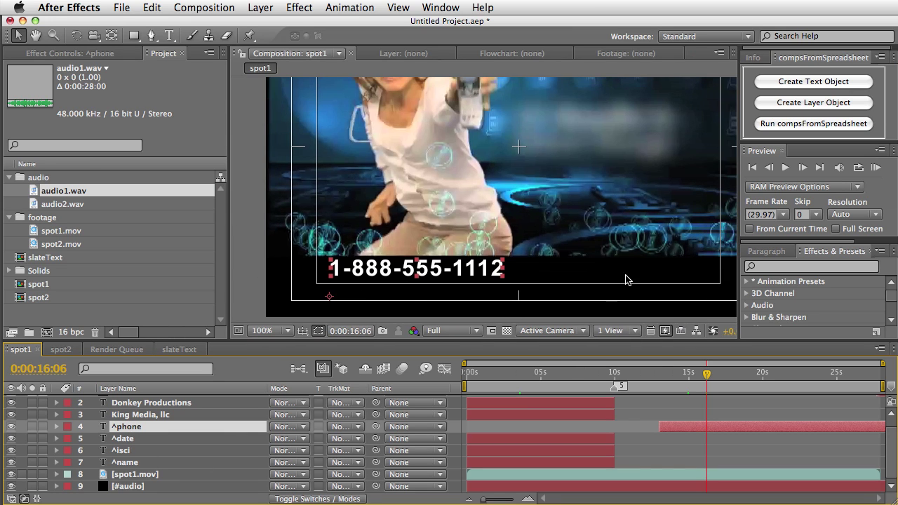
Create a spreadsheet-linked text layer named ^name with Create Text Object
click(817, 82)
drag(826, 238, 638, 240)
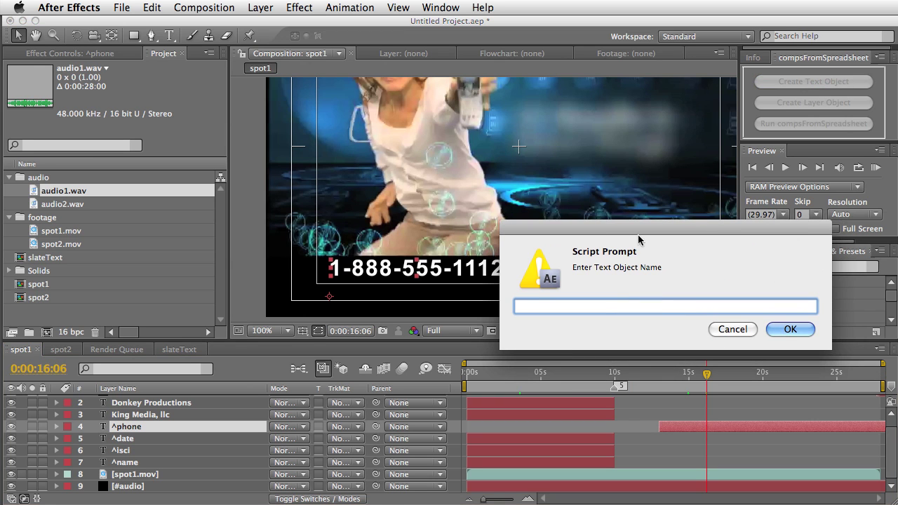
key(super+Tab)
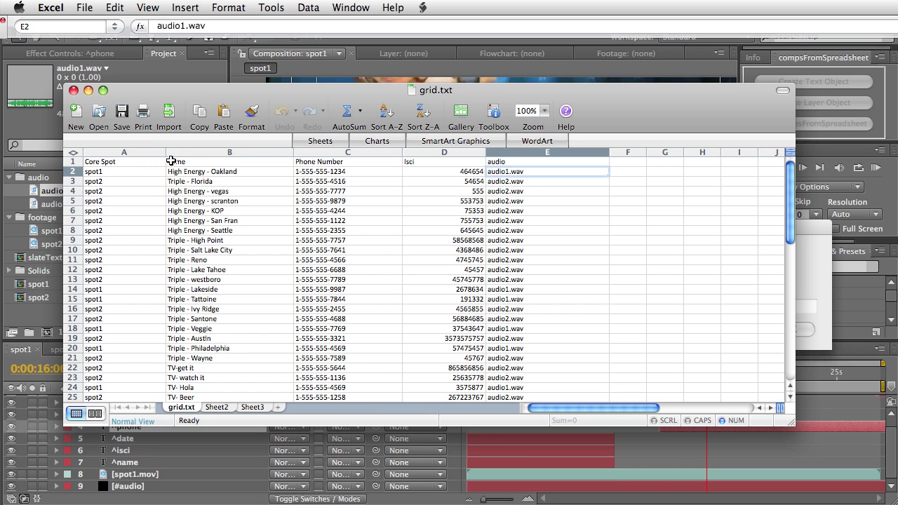
click(807, 240)
text(^name)
click(791, 329)
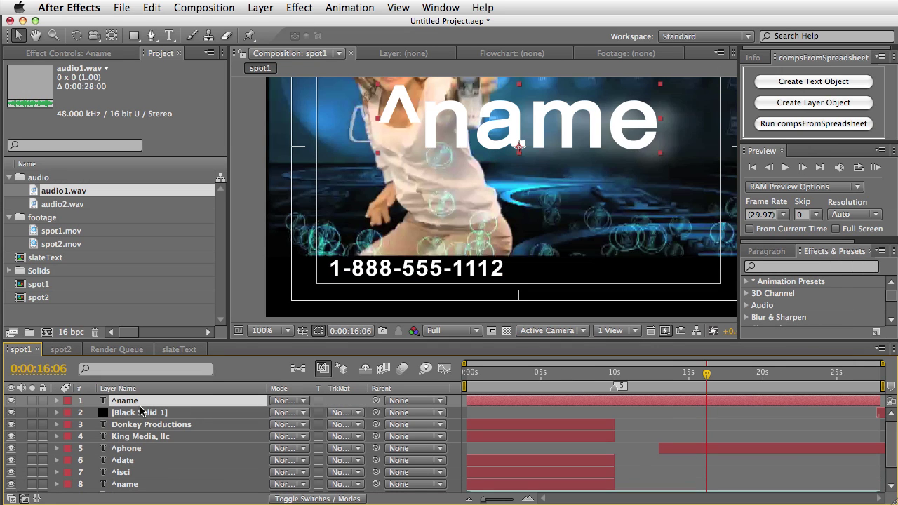
Move ^name down the stack, start it near 13 s, and shrink it beside the phone number
drag(120, 401, 133, 437)
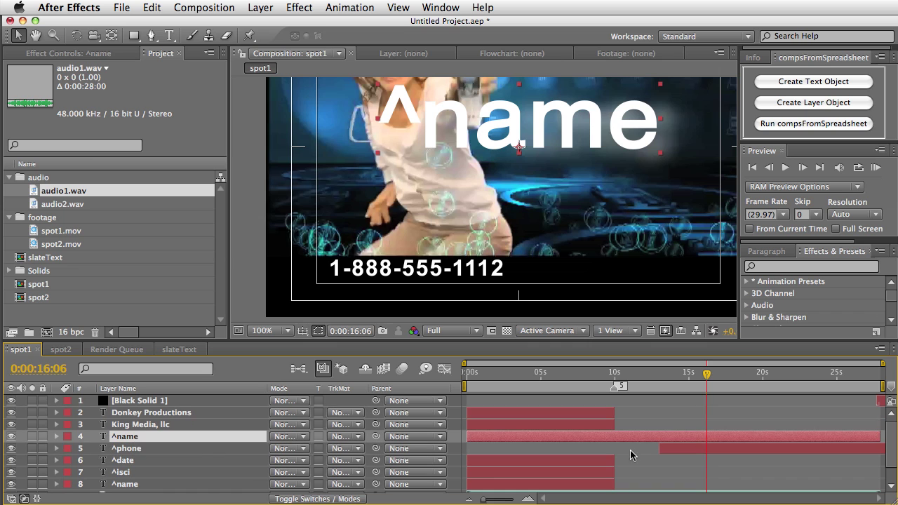
drag(481, 436, 679, 432)
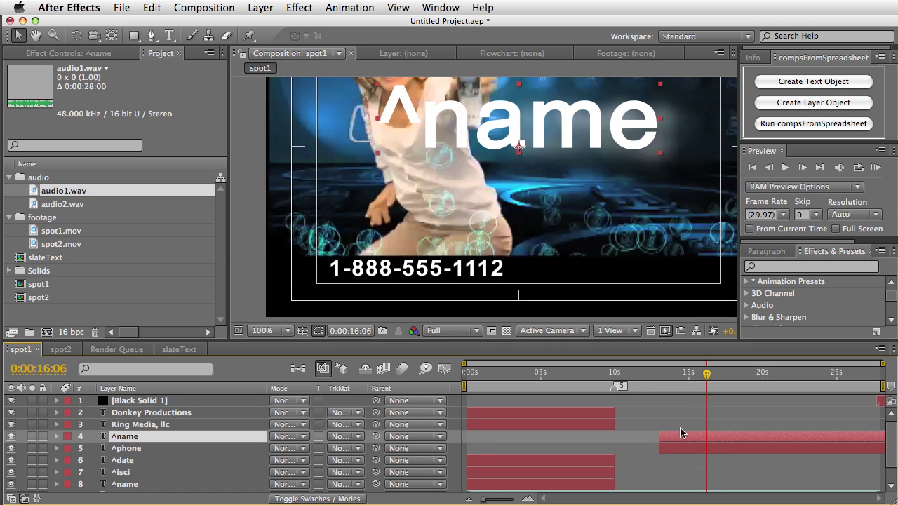
drag(541, 127, 515, 177)
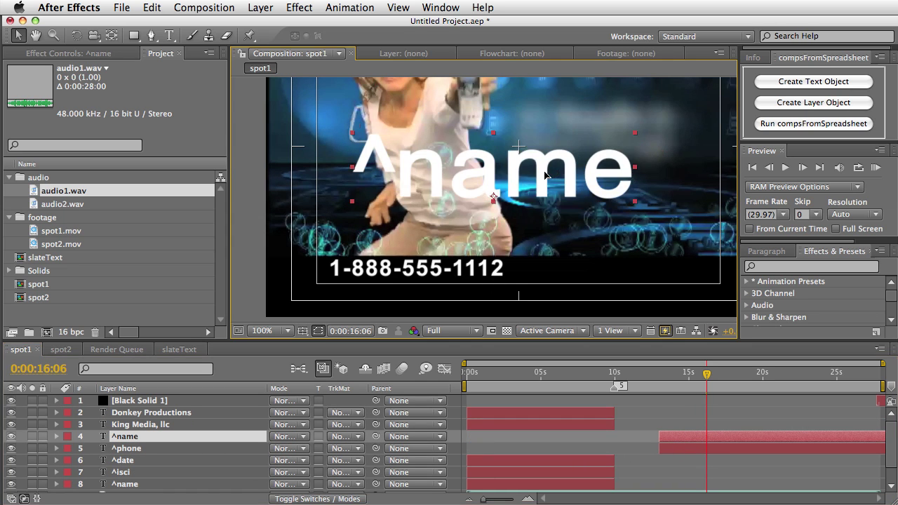
drag(636, 138, 587, 269)
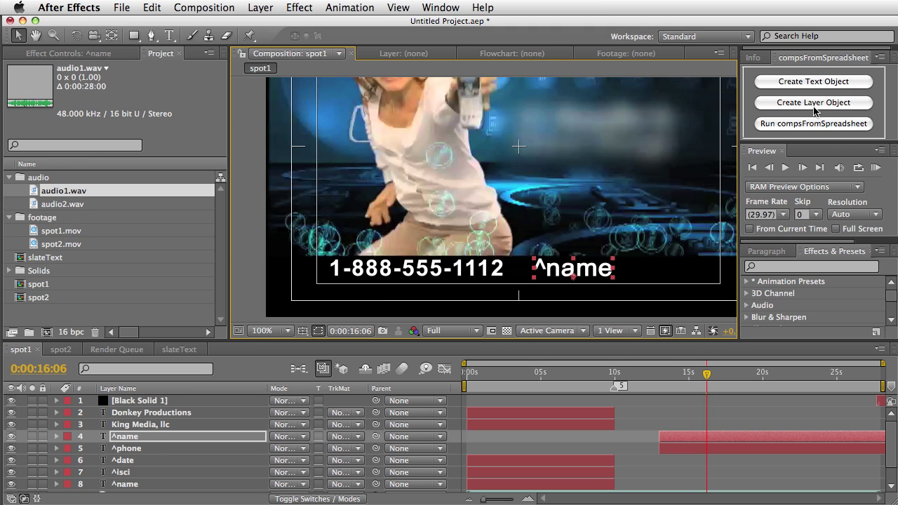
click(819, 124)
drag(810, 439, 315, 130)
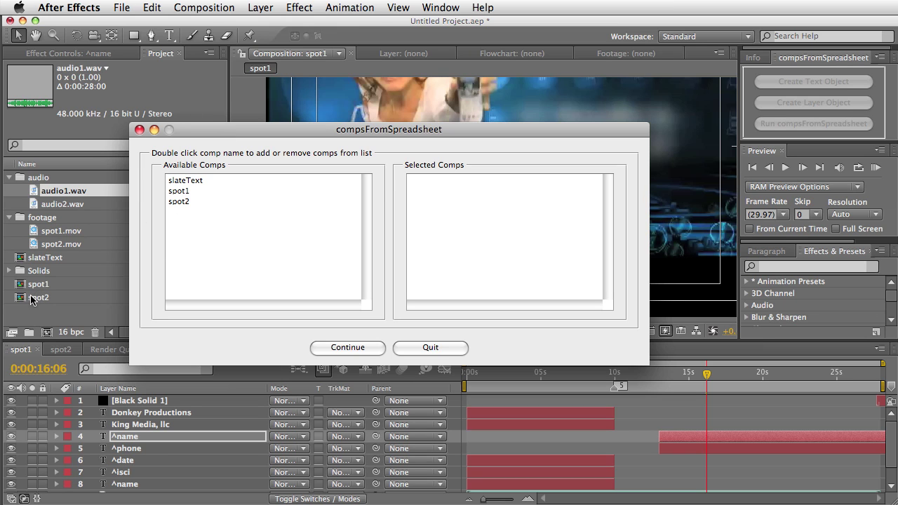
Add spot1 and spot2 to Selected Comps, leaving slateText out, and continue
click(187, 201)
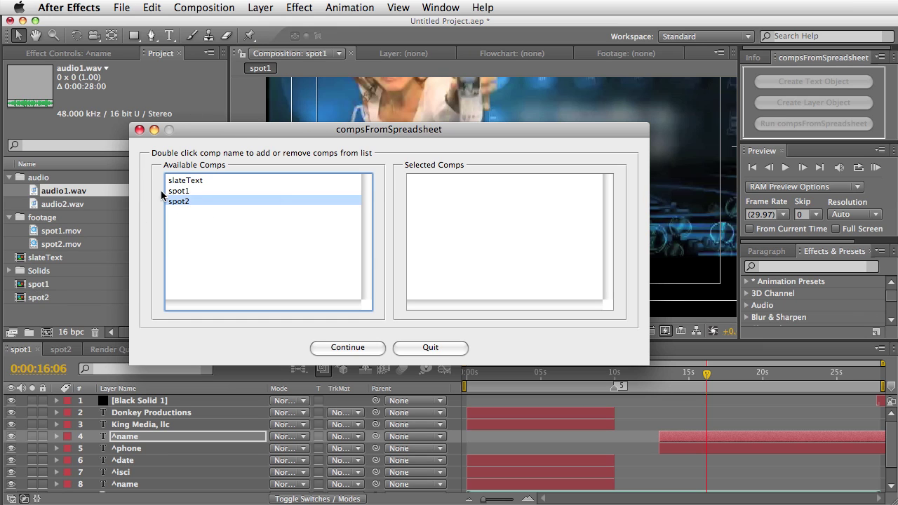
click(179, 192)
click(180, 201)
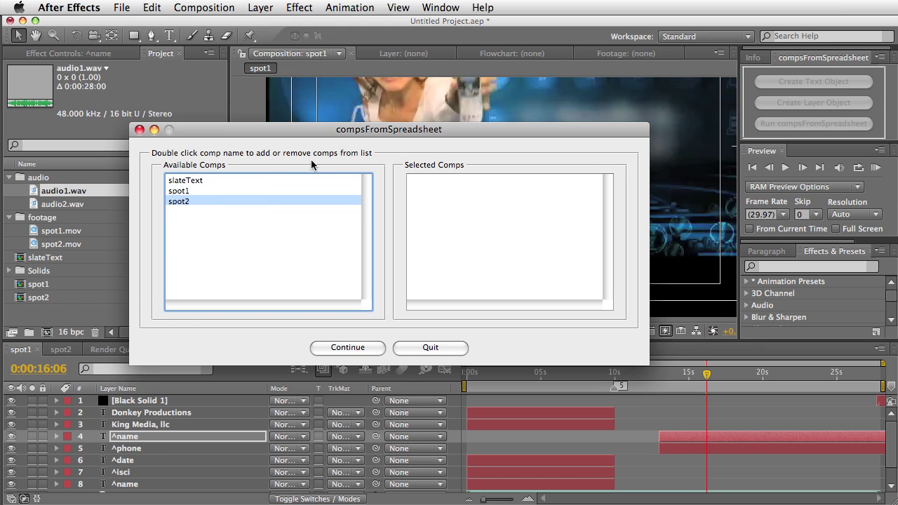
click(193, 181)
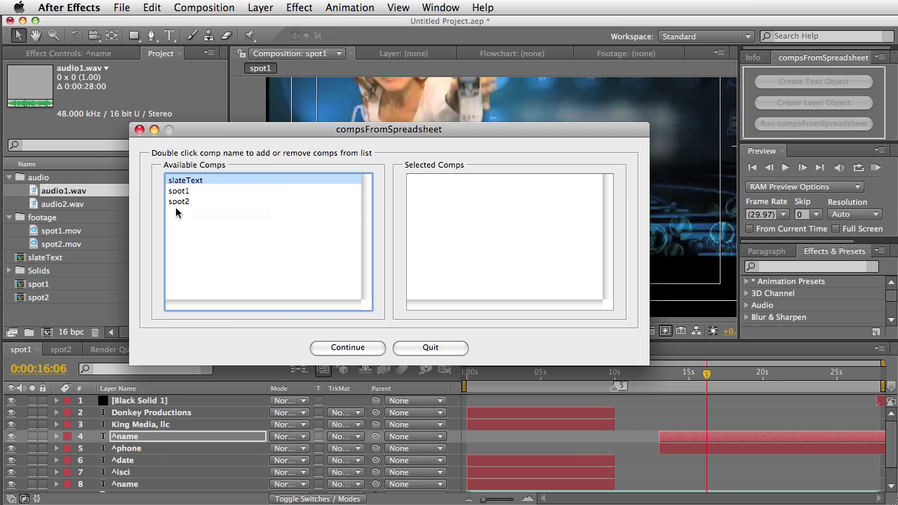
double_click(181, 182)
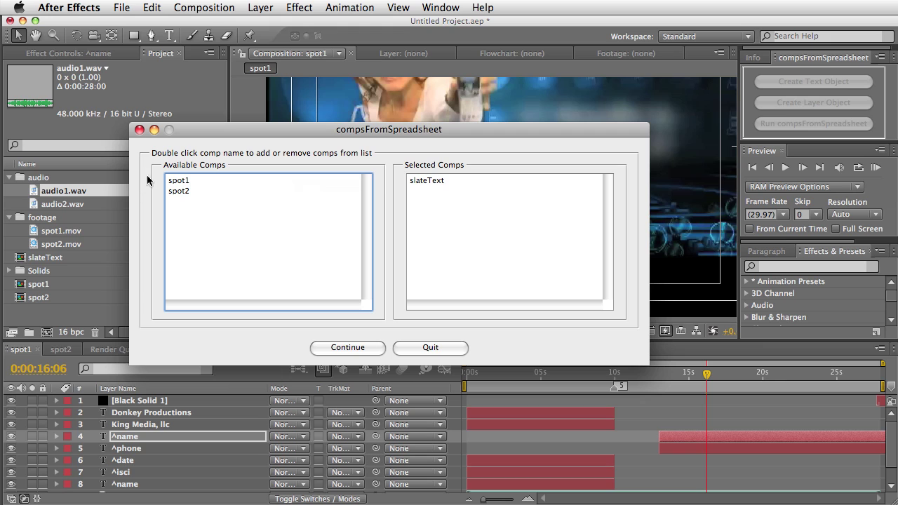
double_click(426, 181)
double_click(179, 181)
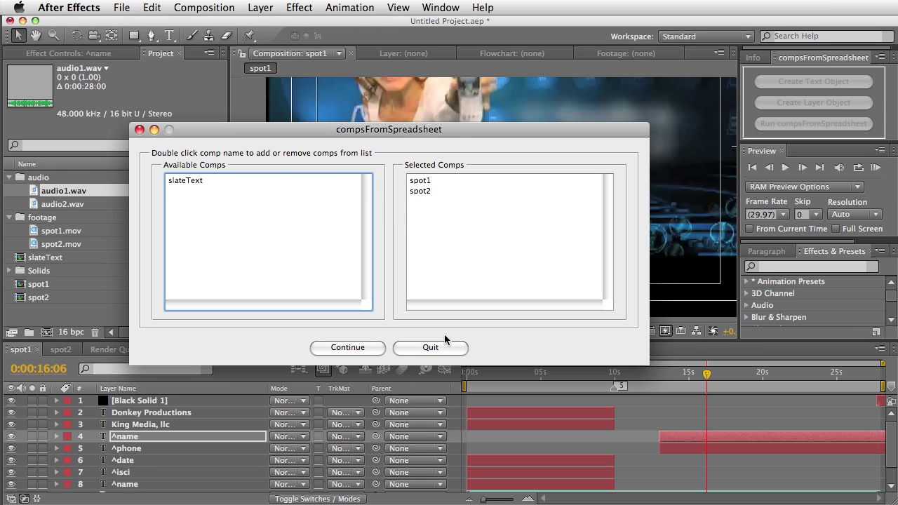
click(347, 348)
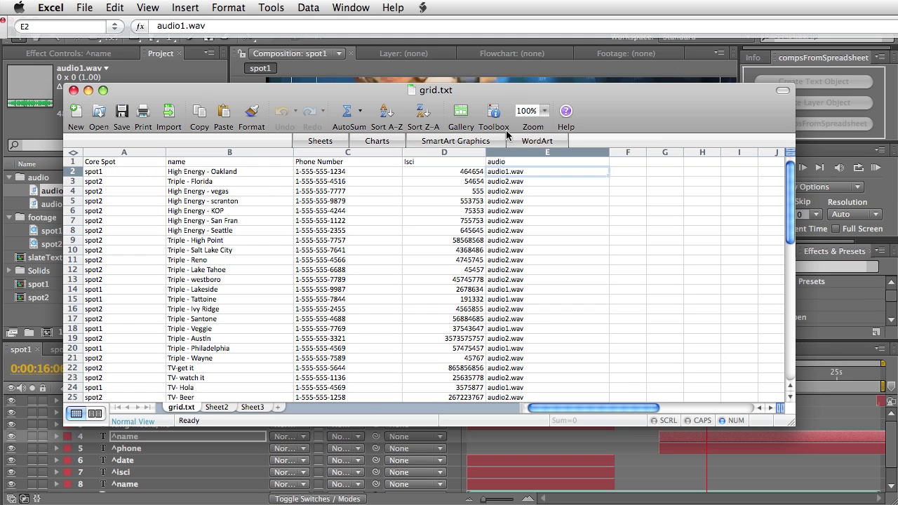
Save As grid.txt in Tab Delimited Text (.txt), replacing the old file with the active sheet only
click(86, 7)
click(162, 122)
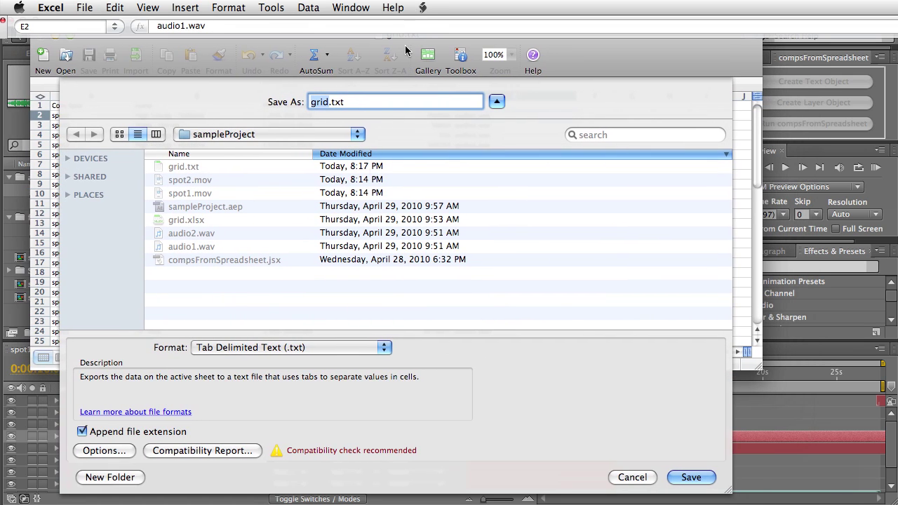
click(228, 349)
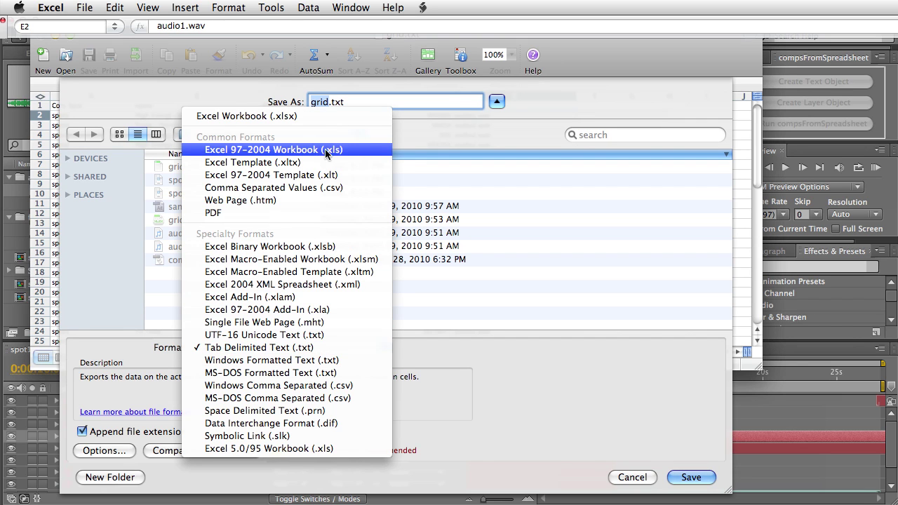
click(265, 349)
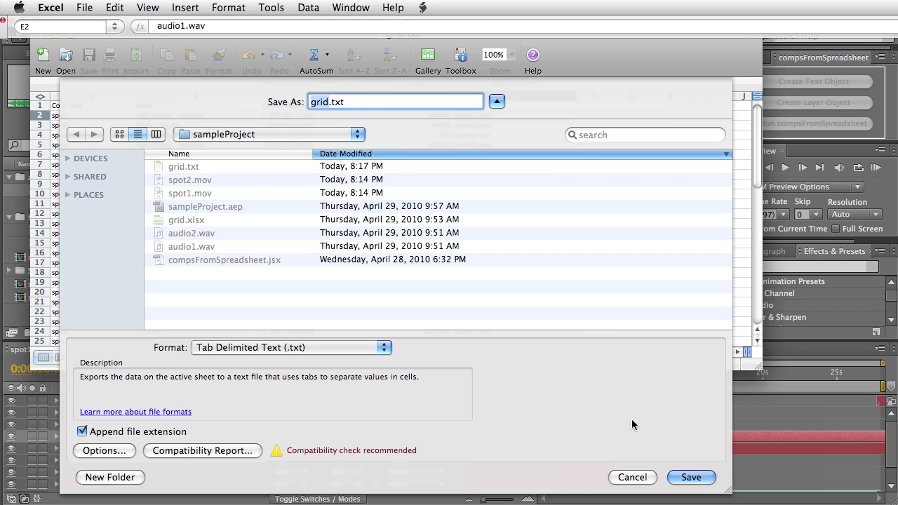
click(690, 477)
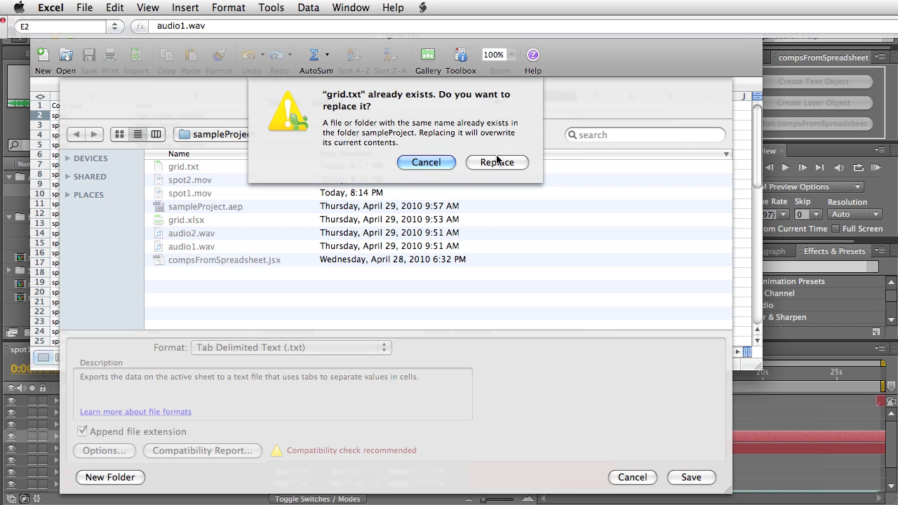
click(497, 161)
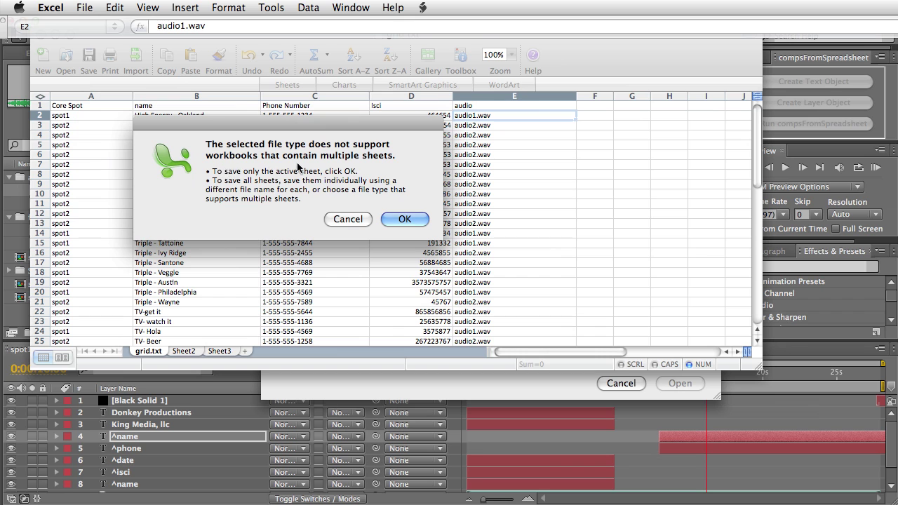
click(411, 219)
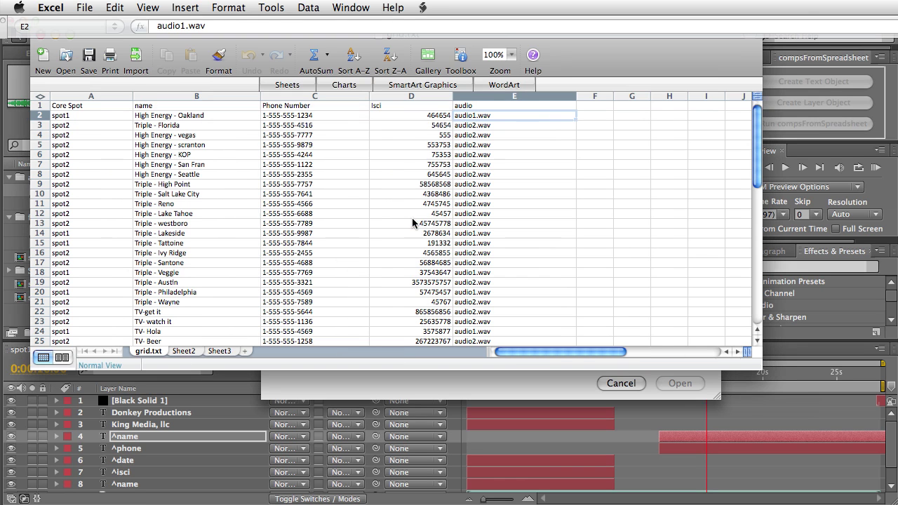
Pick grid.txt in the After Effects file chooser and open it
click(320, 385)
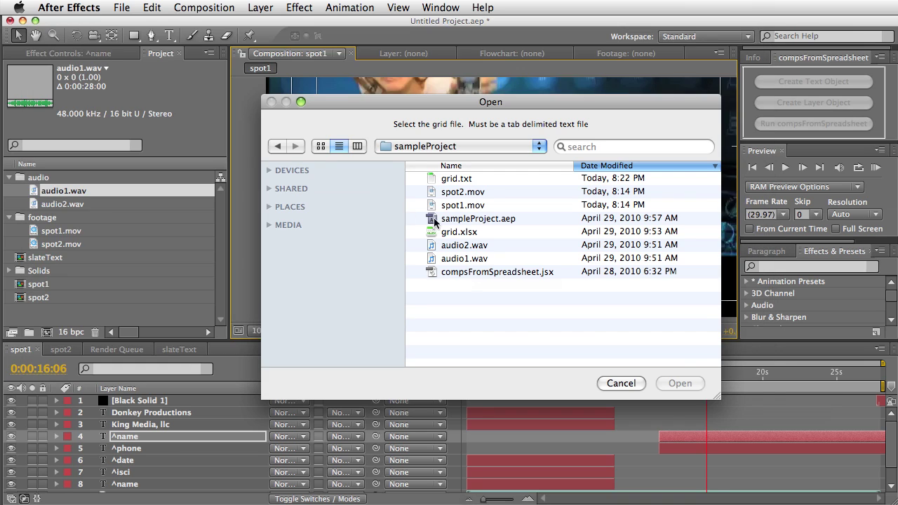
drag(490, 103, 442, 113)
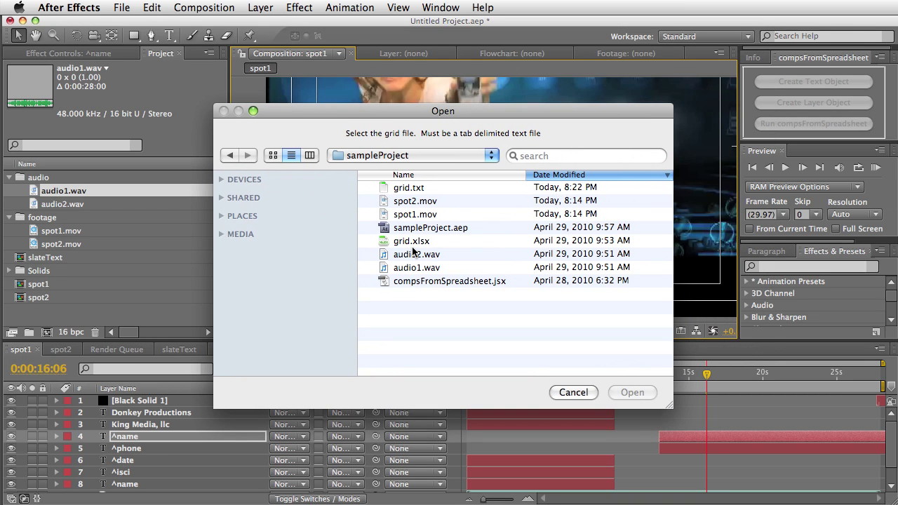
click(403, 188)
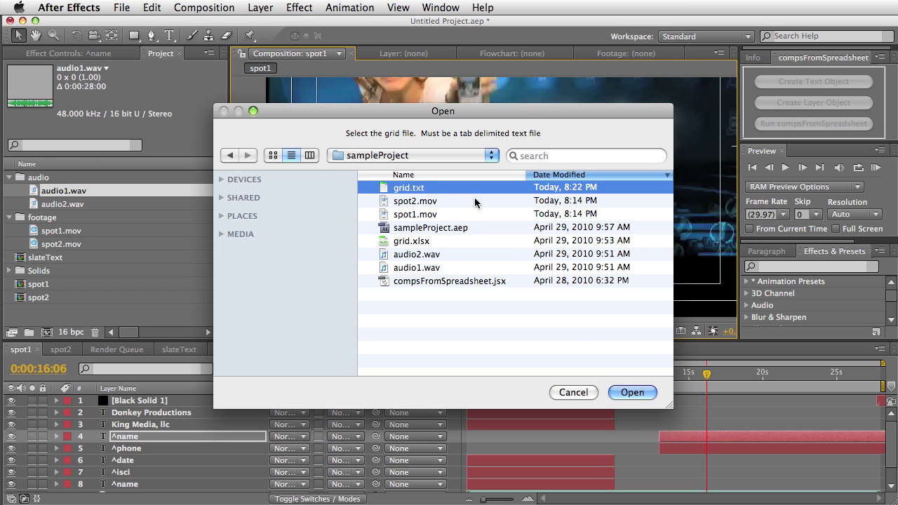
click(631, 393)
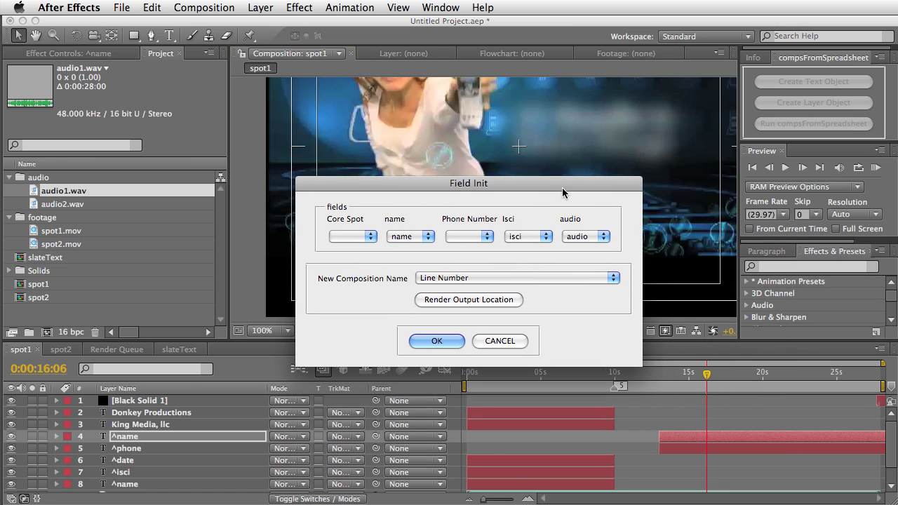
Set the Core Spot popup to COMP and the Phone Number popup to phone
click(355, 238)
click(366, 219)
click(365, 236)
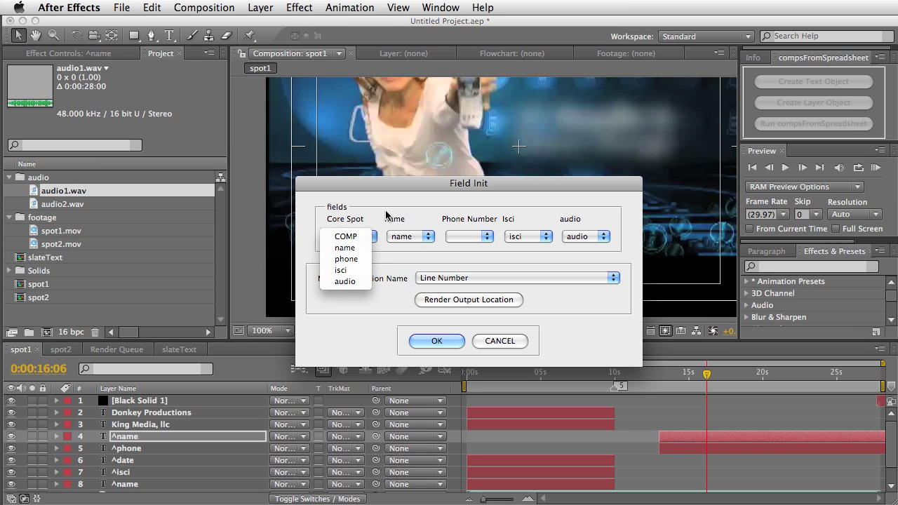
click(344, 238)
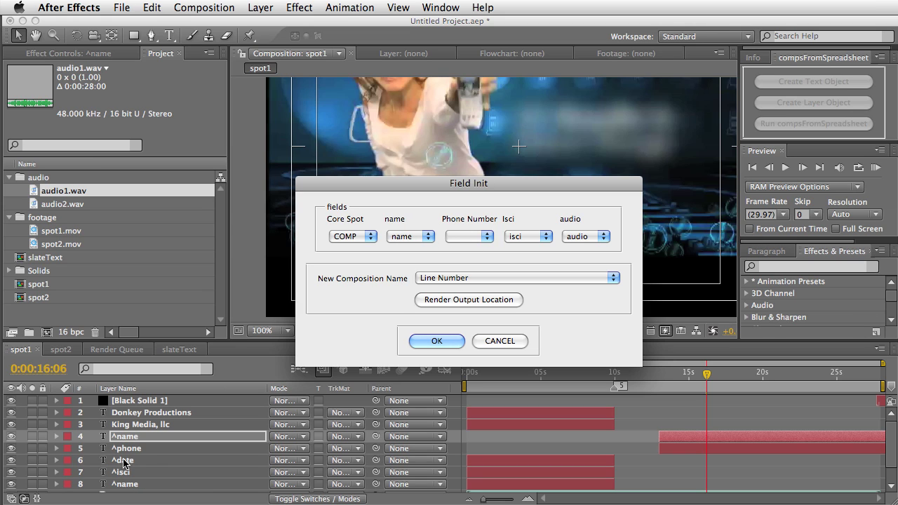
click(469, 237)
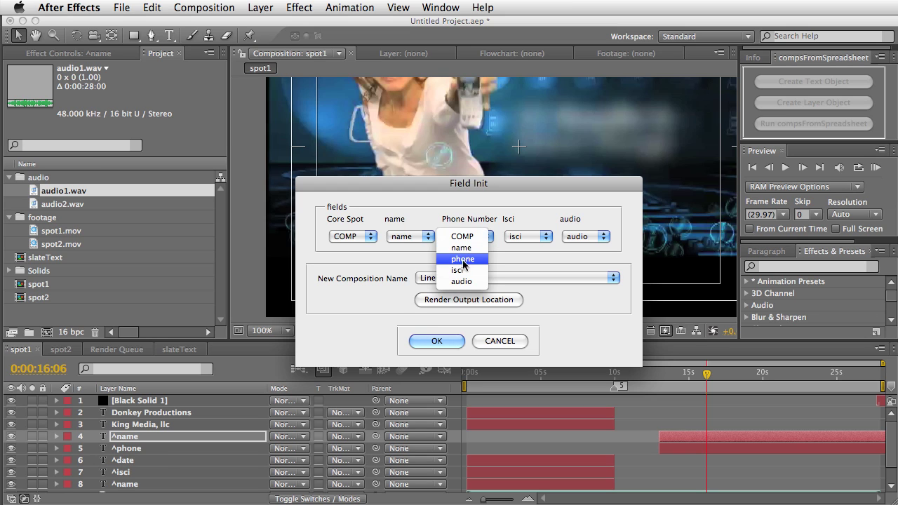
click(474, 261)
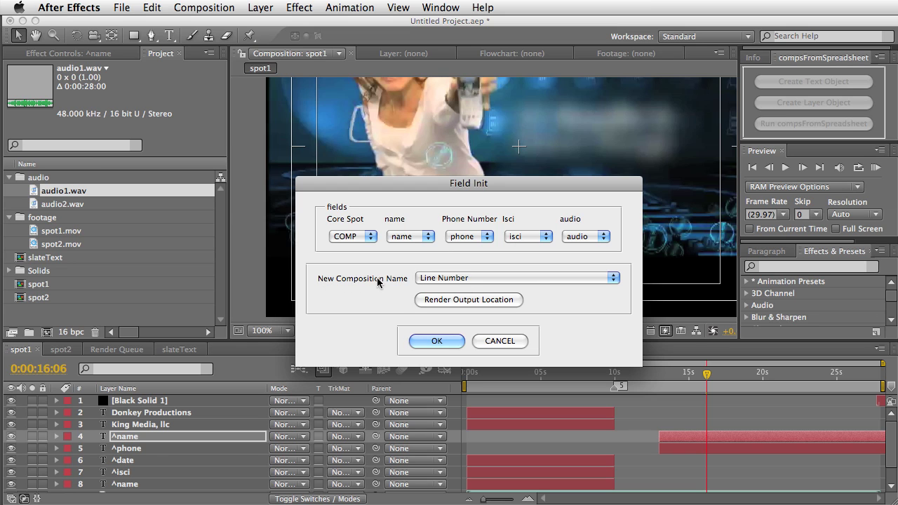
Name the new comps 'Original Comp Name with incrementing number' and confirm the field mapping
click(496, 280)
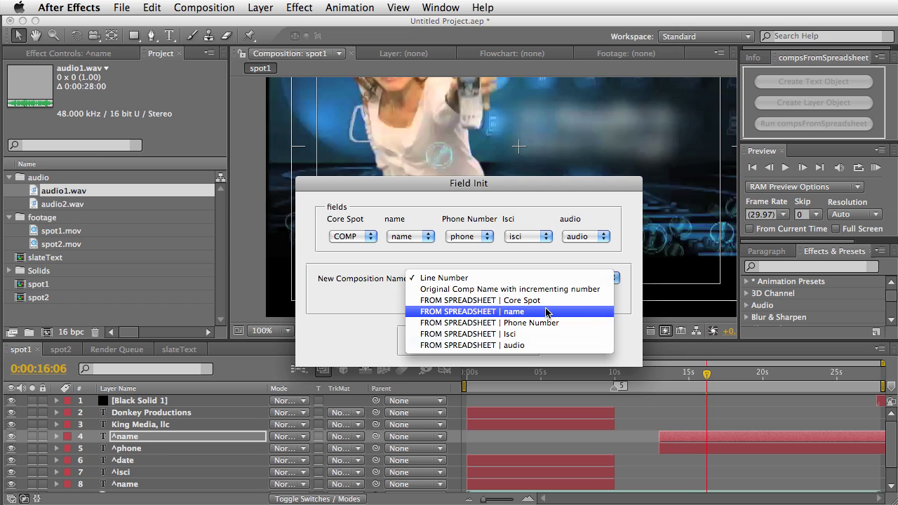
click(479, 290)
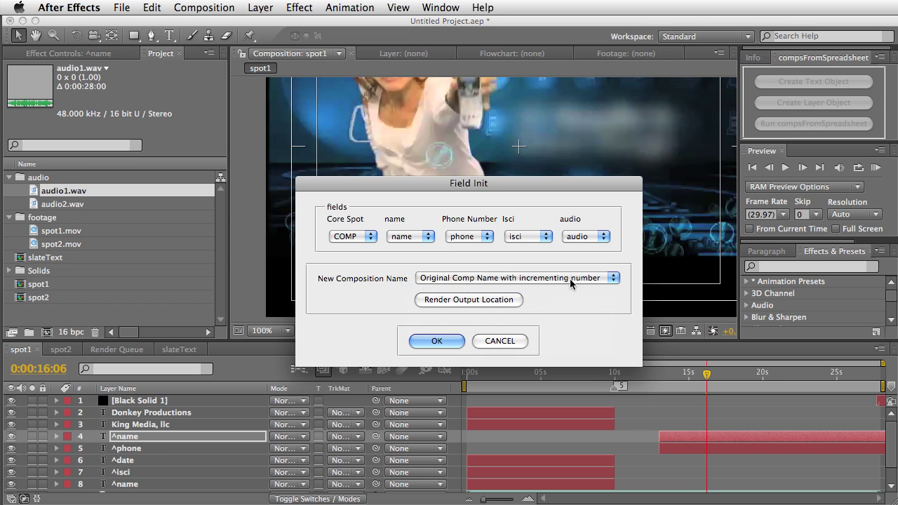
click(437, 340)
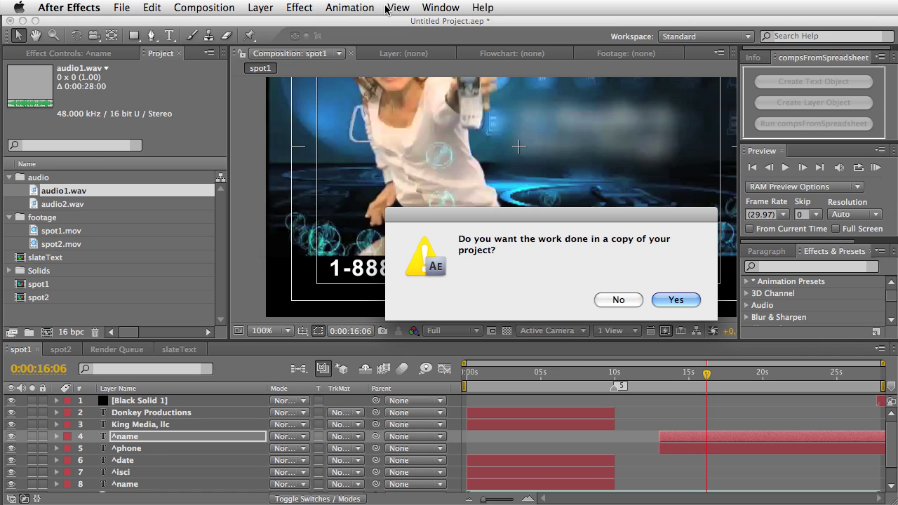
Do the work in a project copy saved as working_project.aep
click(675, 300)
drag(437, 176, 401, 172)
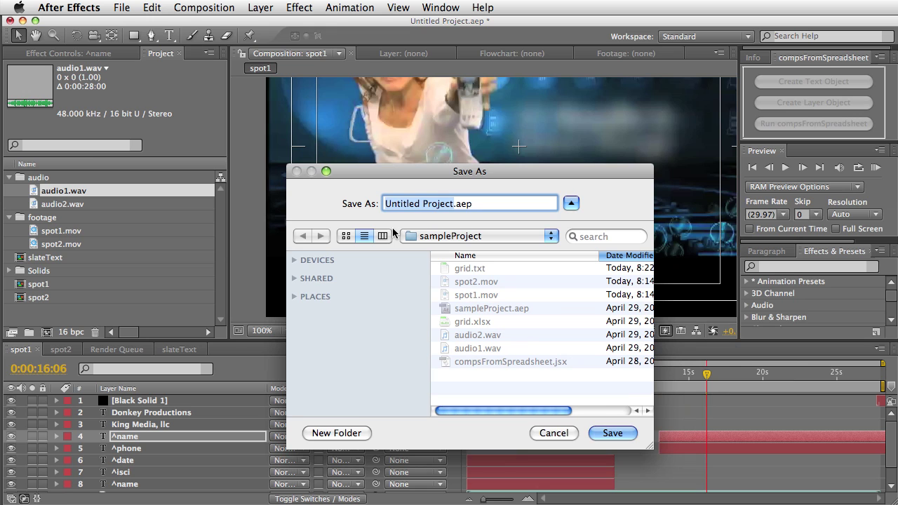
text(working_)
text(project)
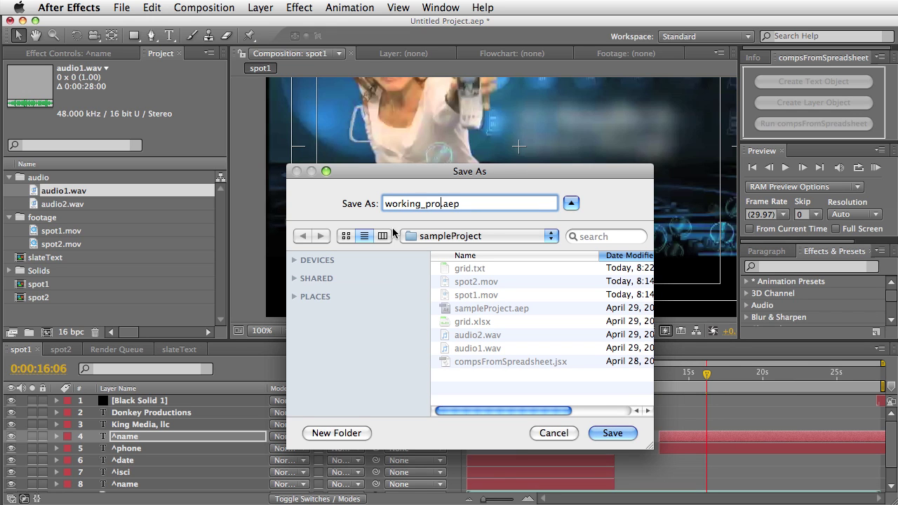
click(611, 433)
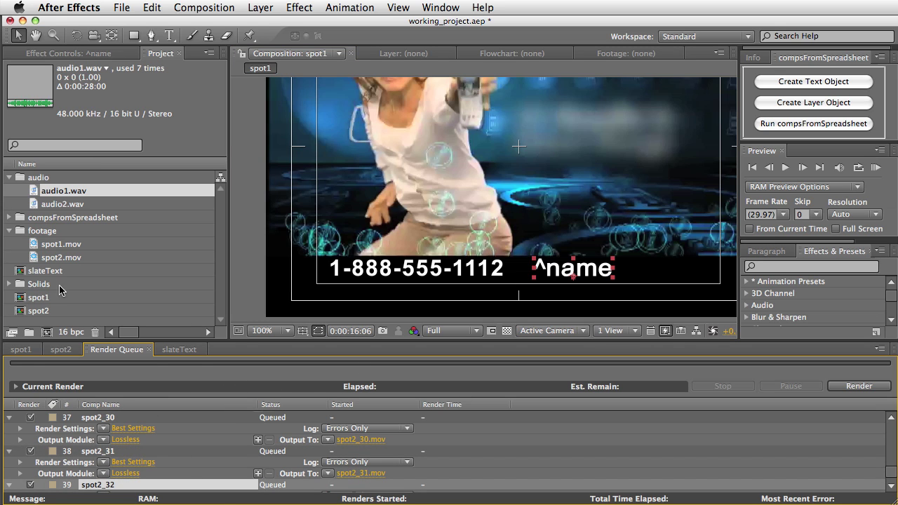
Expand the compsFromSpreadsheet folder in the Project panel and open the spot1_1 comp
click(68, 219)
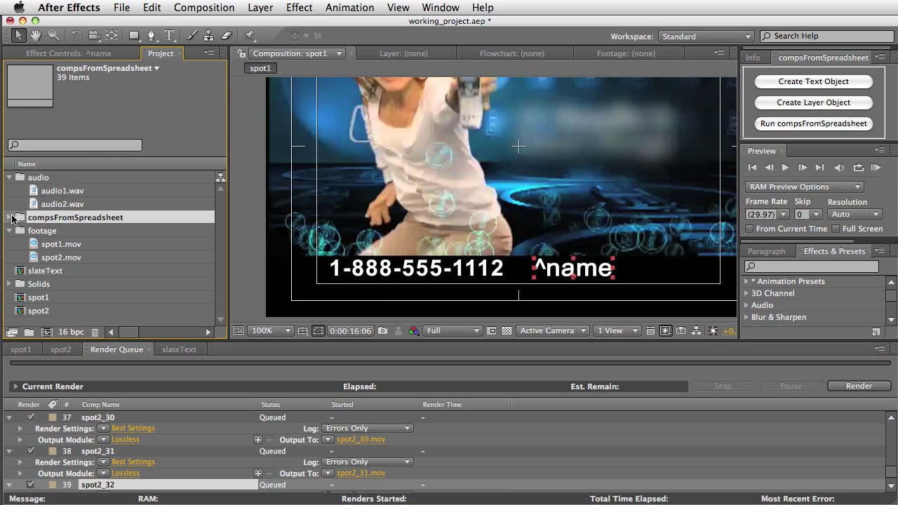
click(10, 220)
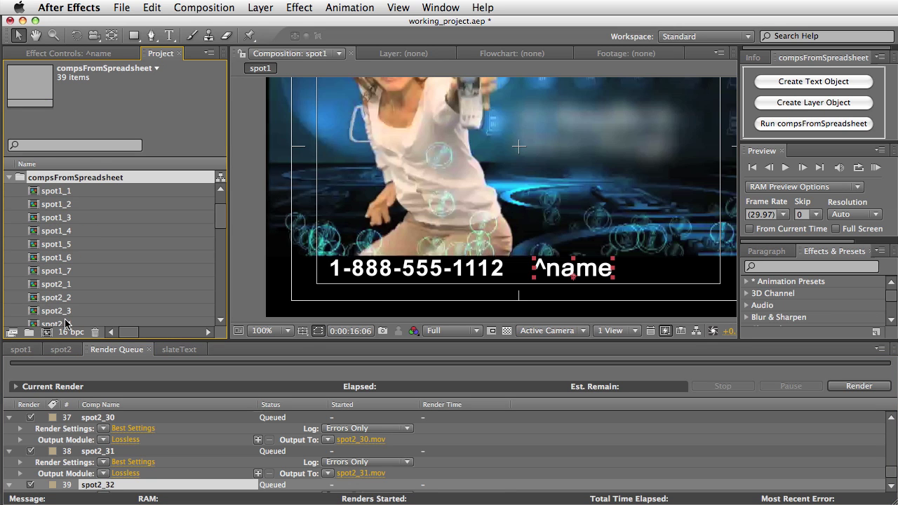
click(56, 196)
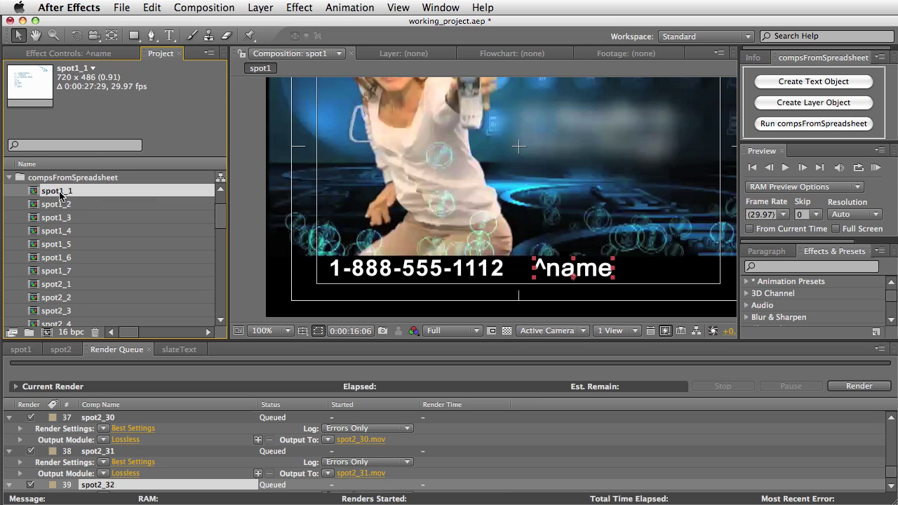
scroll(61, 195, down, 3)
scroll(62, 195, down, 15)
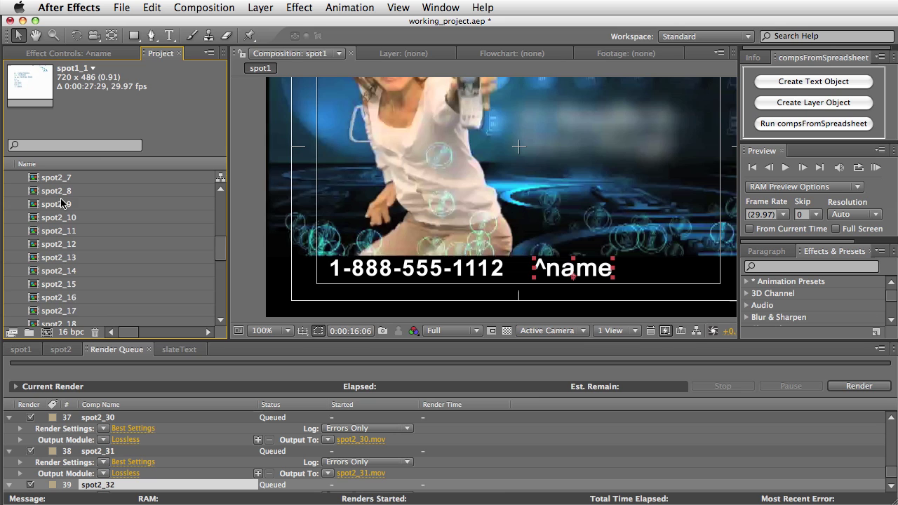
scroll(61, 205, up, 15)
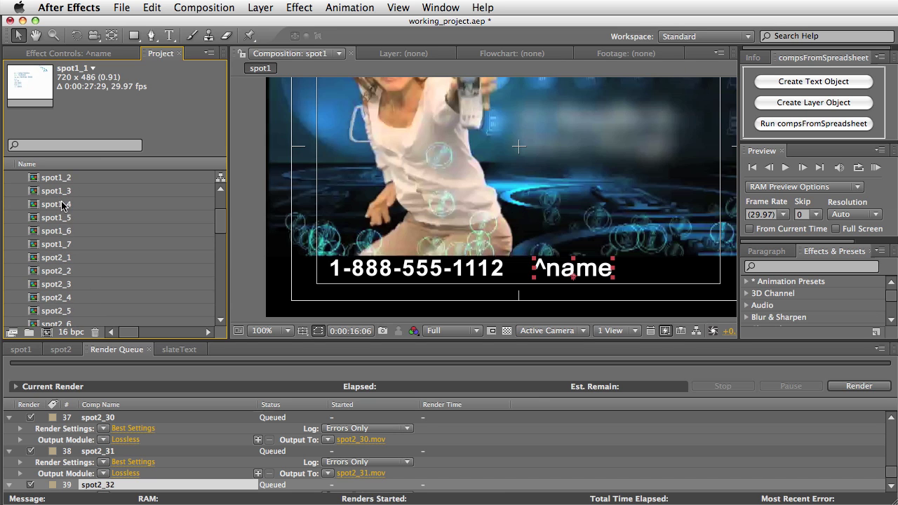
double_click(55, 233)
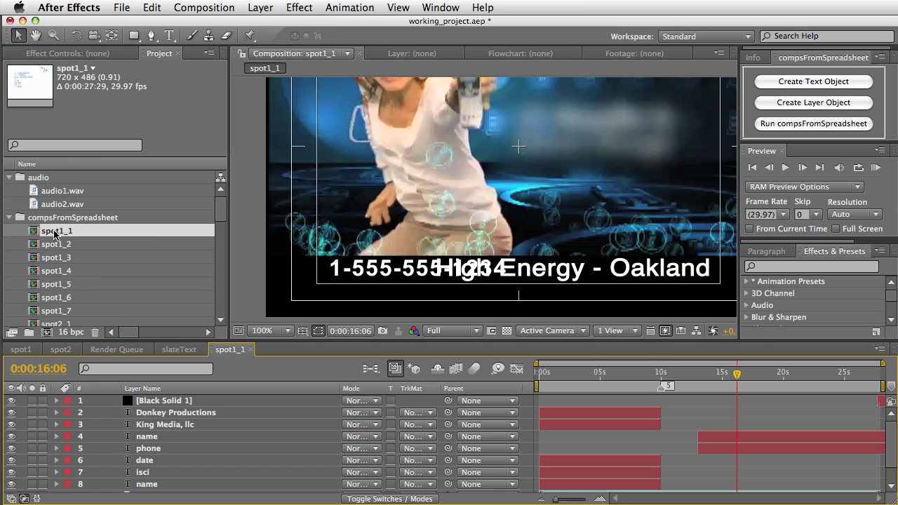
Shift the High Energy - Oakland name text right, then inspect the slate frame
drag(572, 275, 666, 281)
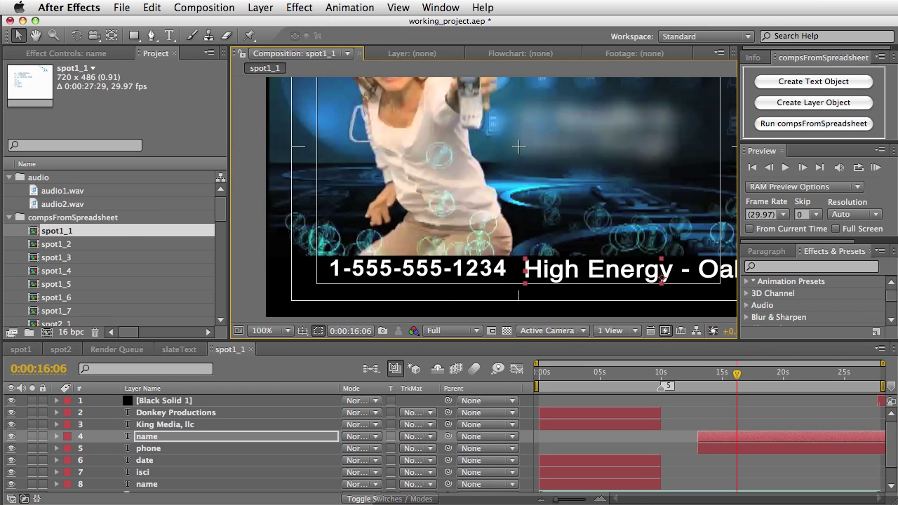
click(417, 500)
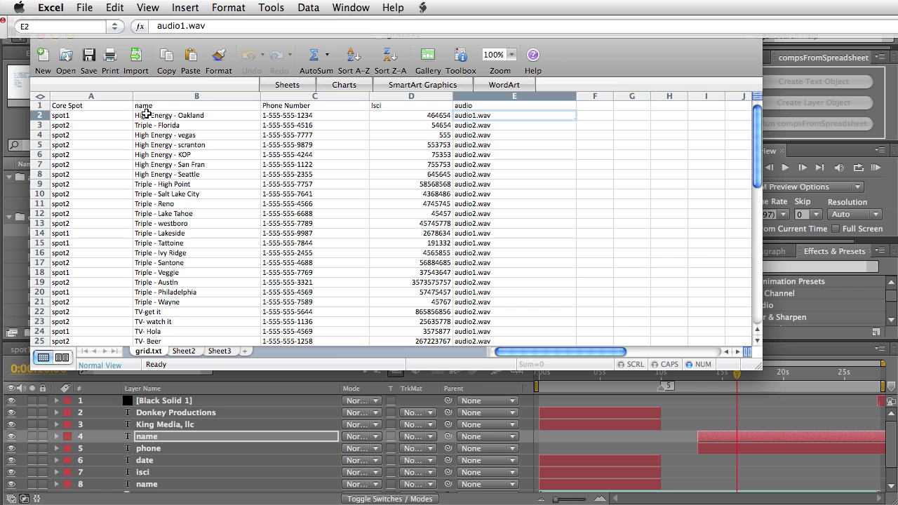
click(146, 446)
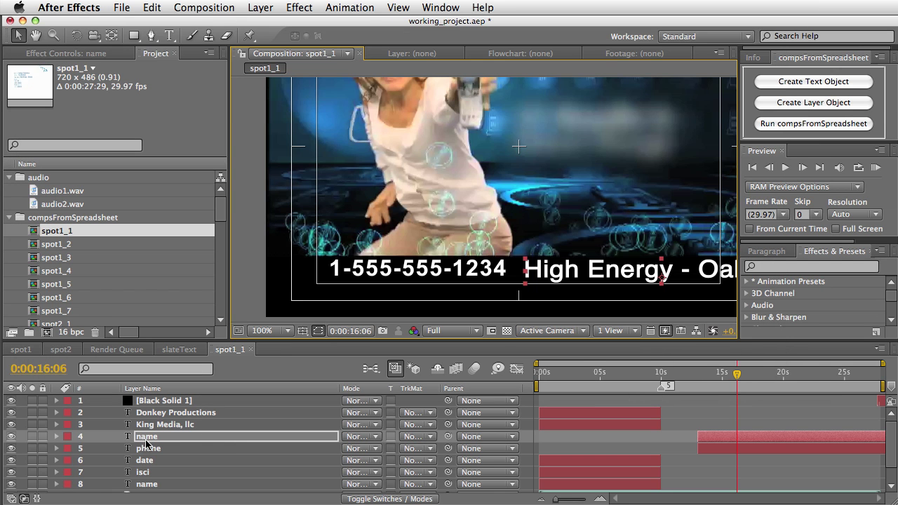
click(562, 371)
key(h)
drag(463, 124, 457, 186)
key(v)
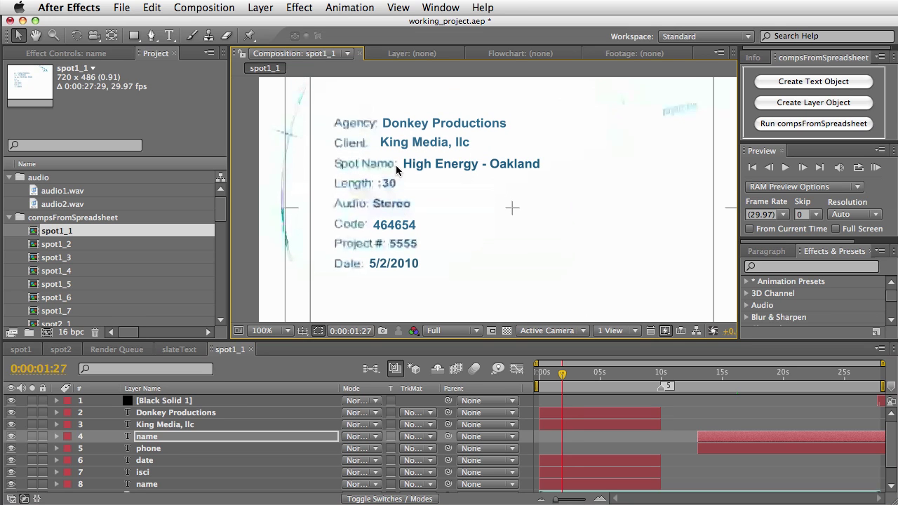
click(724, 372)
click(571, 372)
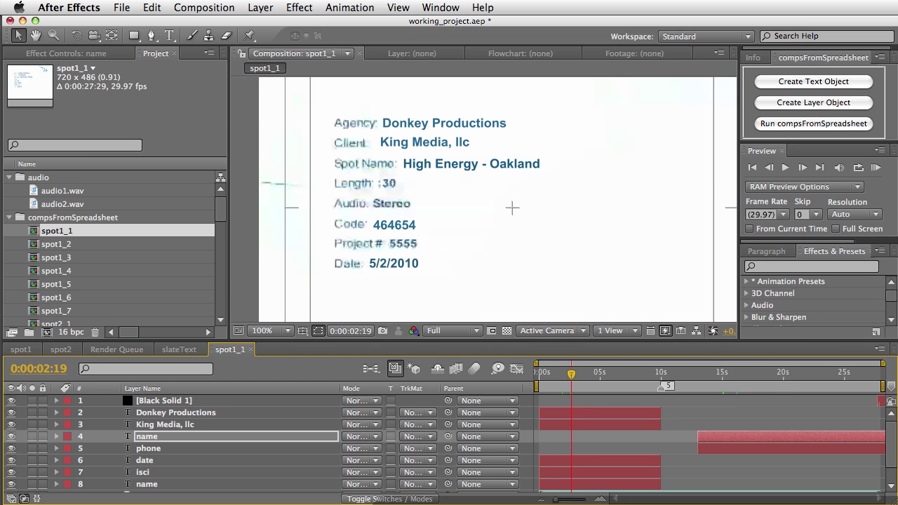
Confirm spot1_1's slate isci matches grid.txt's 464654 in D2 and its audio is audio1.wav
key(super+Tab)
click(403, 119)
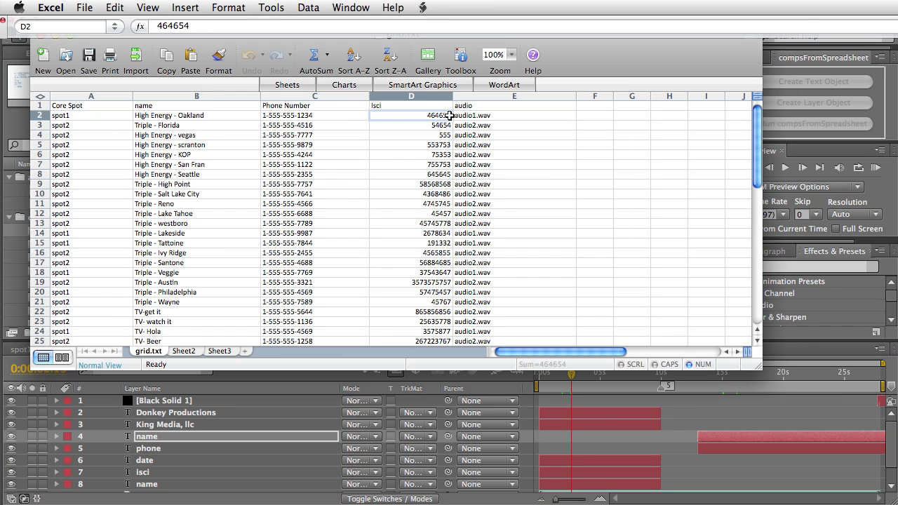
click(818, 353)
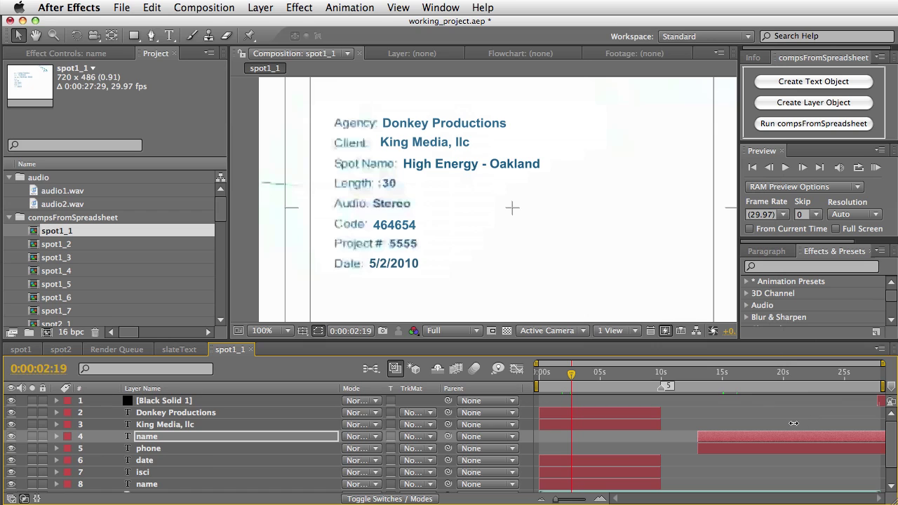
scroll(208, 456, down, 1)
click(150, 486)
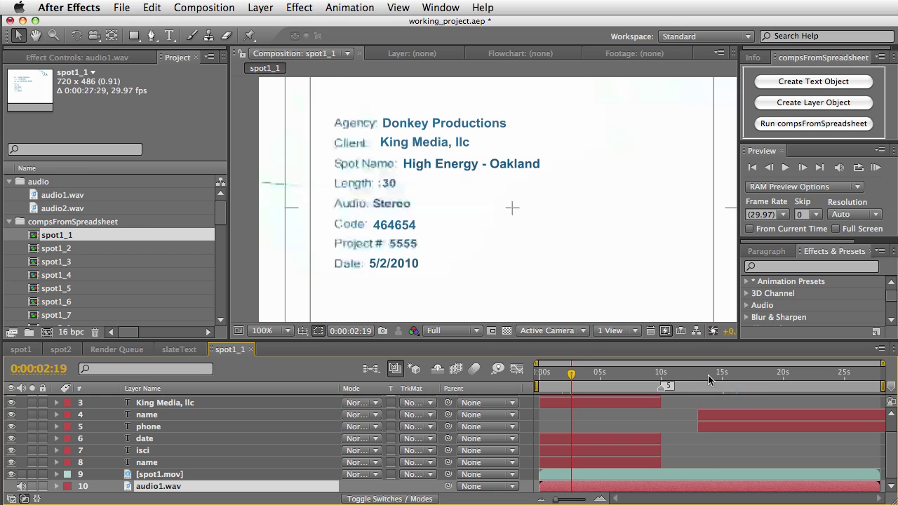
click(737, 373)
drag(559, 277, 551, 186)
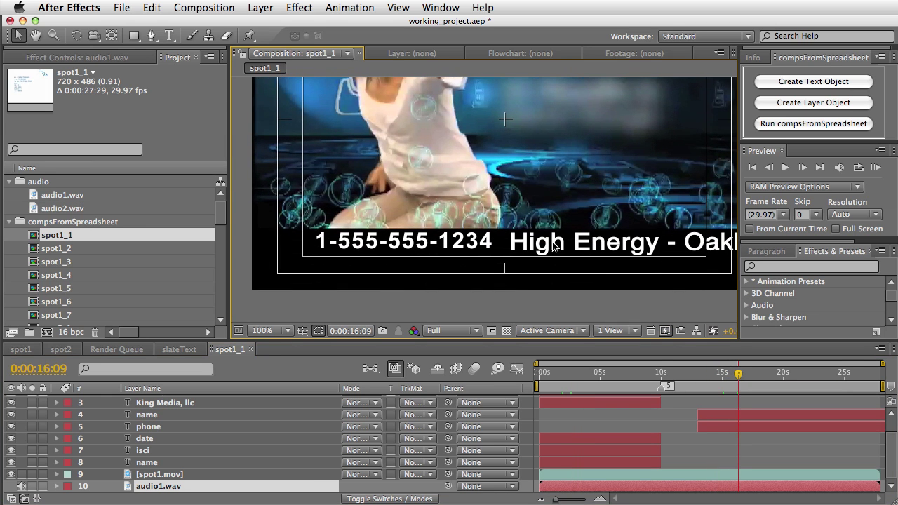
click(545, 206)
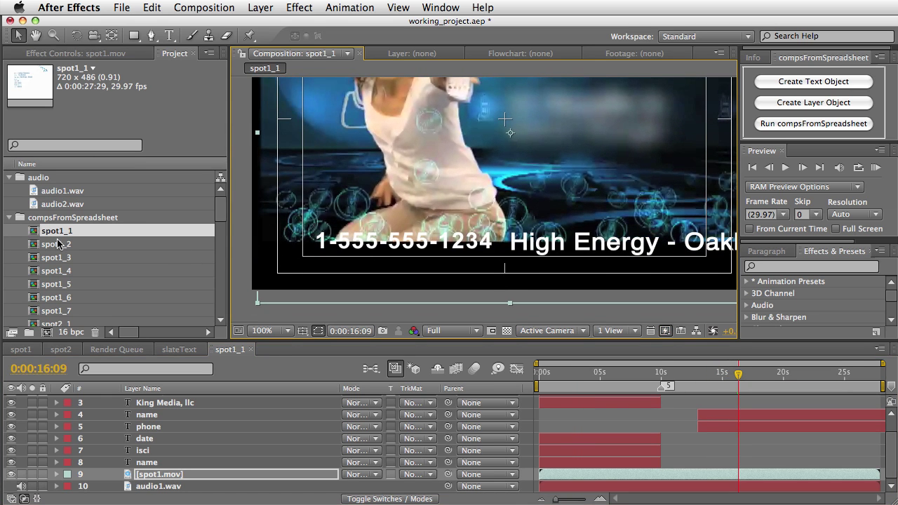
Open the generated spot1_2 and spot2_1 comps
double_click(134, 245)
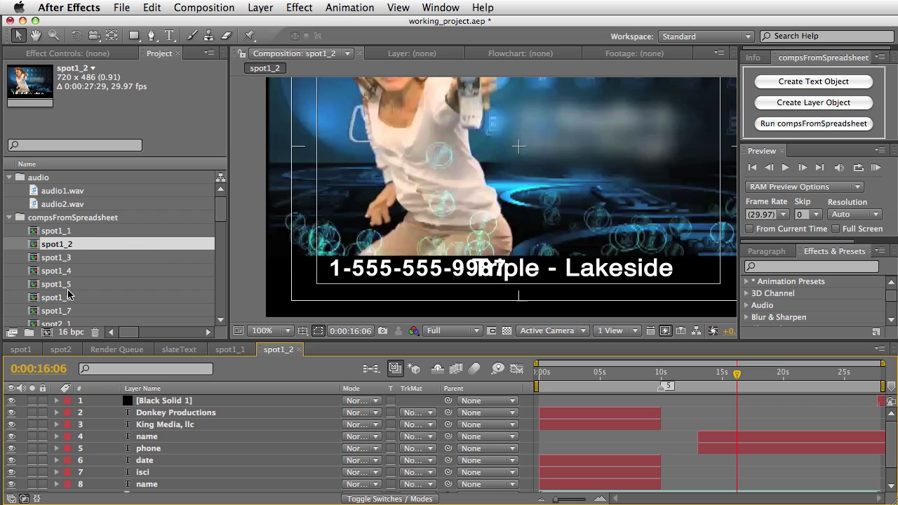
scroll(70, 294, down, 5)
double_click(64, 258)
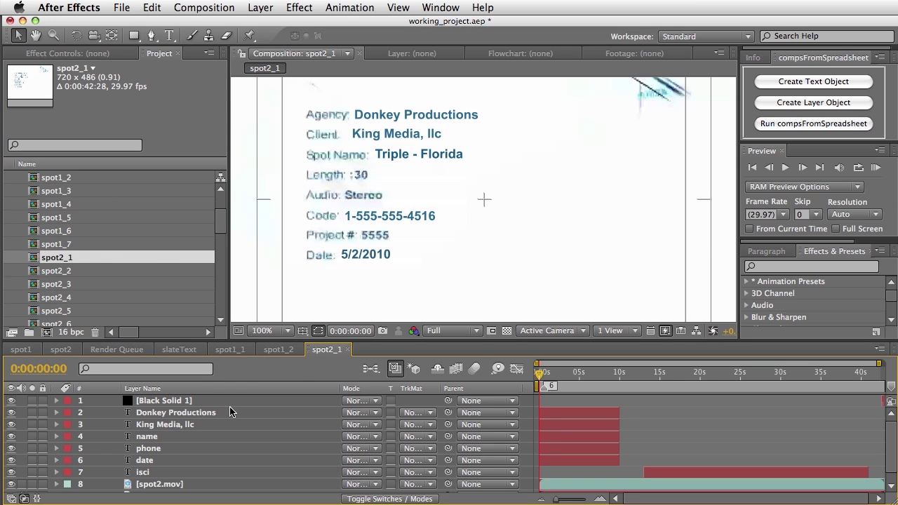
scroll(143, 229, down, 10)
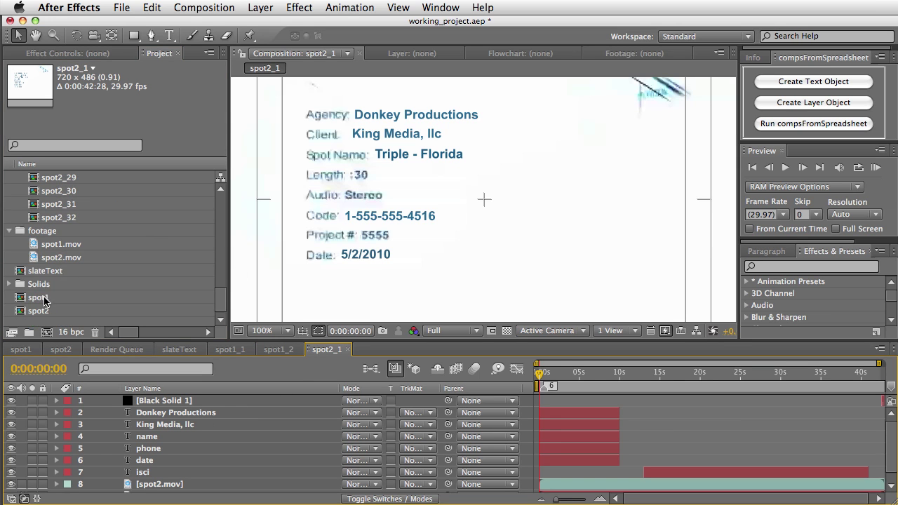
Scrub spot2_1 to the isci frame and check its isci text reads 54654
drag(651, 372, 669, 372)
drag(540, 280, 474, 224)
key(v)
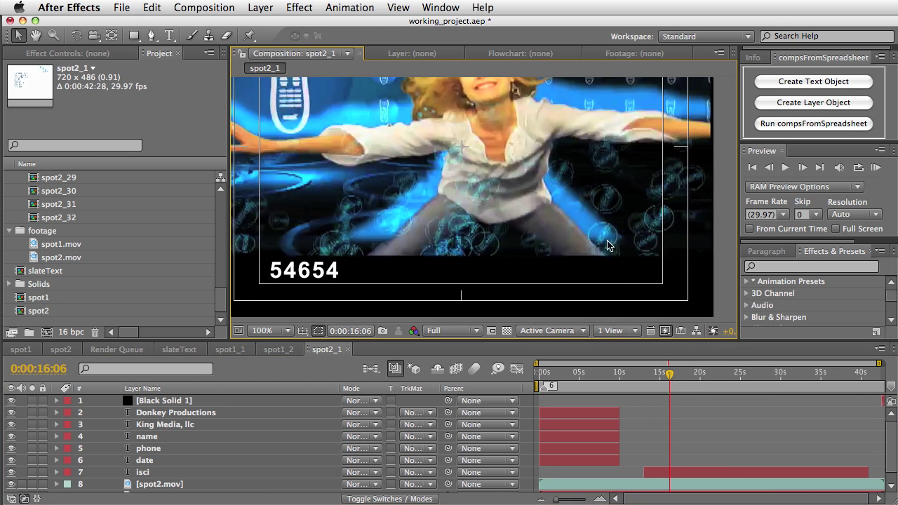
scroll(134, 417, down, 1)
scroll(149, 454, up, 1)
click(140, 472)
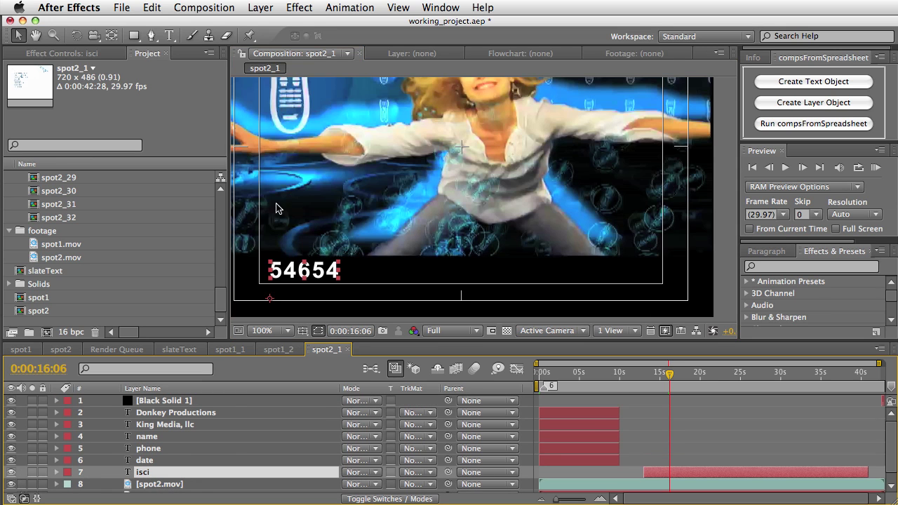
key(h)
drag(538, 151, 537, 203)
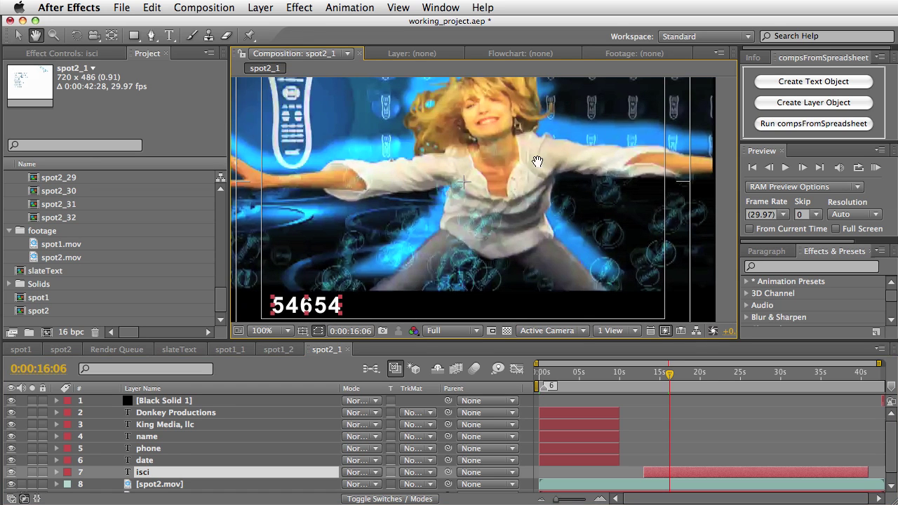
key(v)
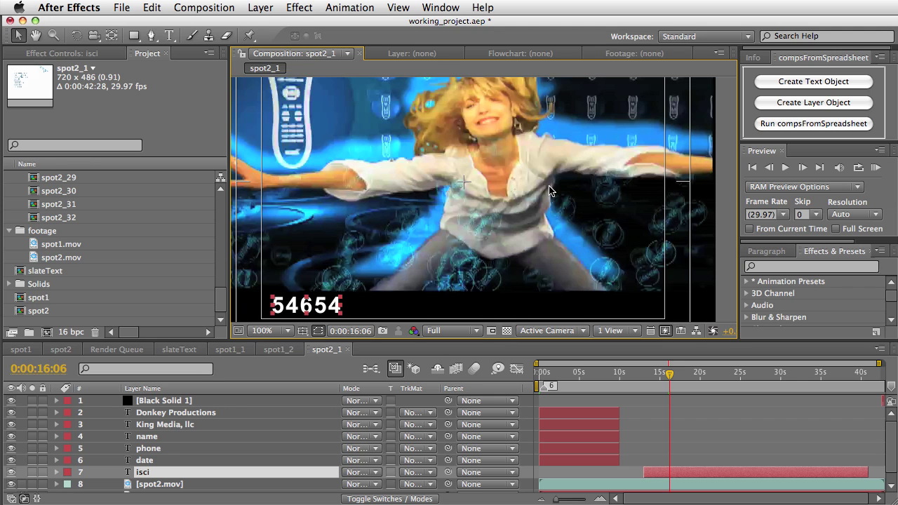
drag(410, 22, 404, 20)
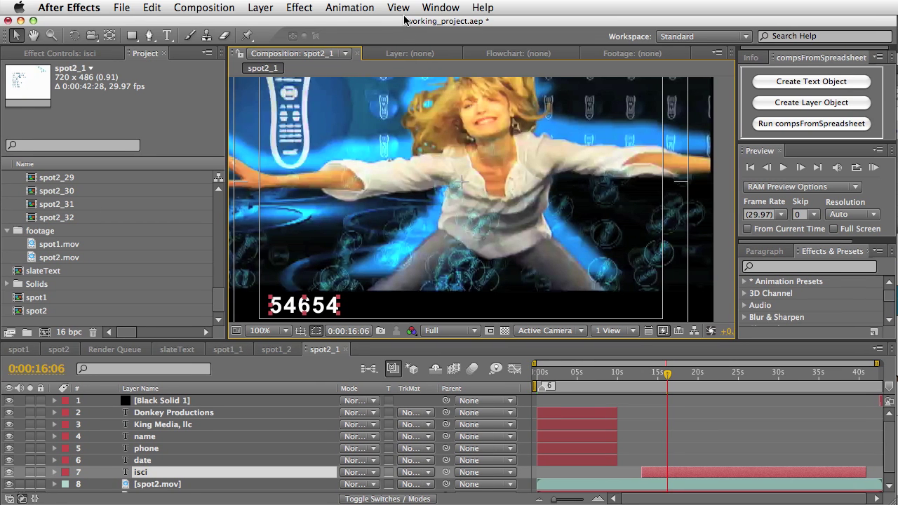